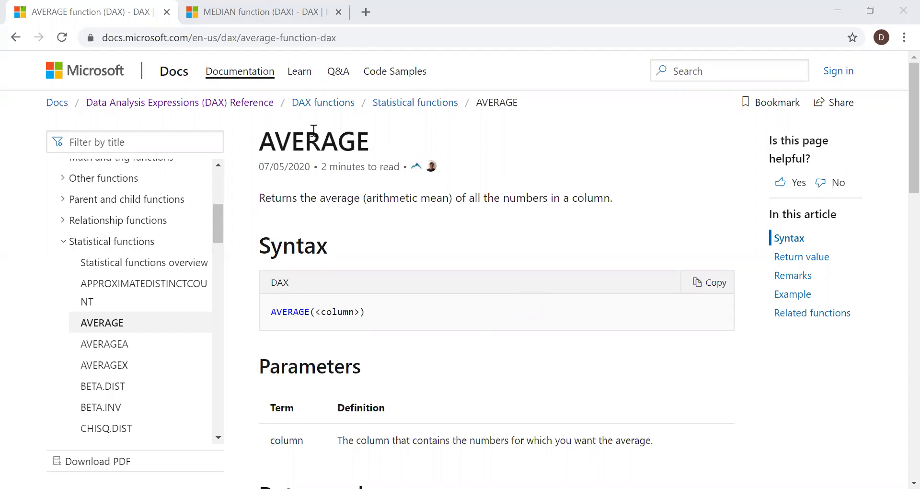
Step: Review the syntax on the documentation page for the DAX MEDIAN function
click(234, 7)
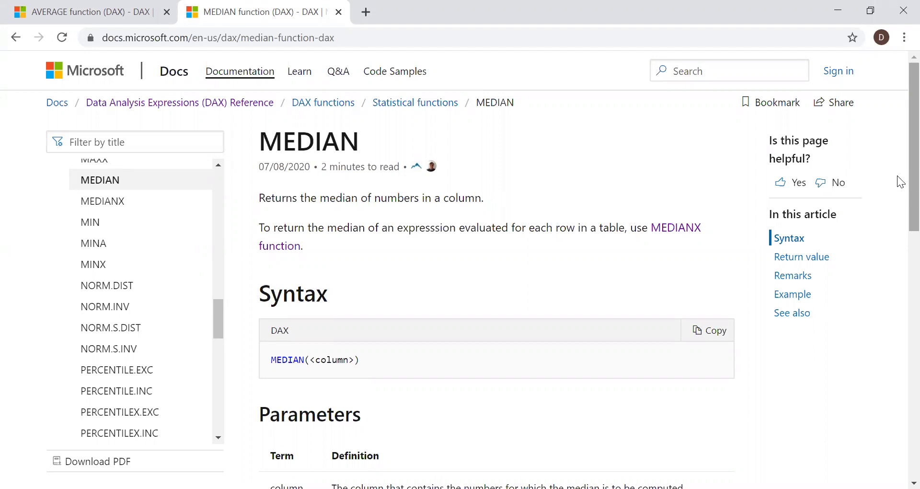
drag(361, 359, 271, 359)
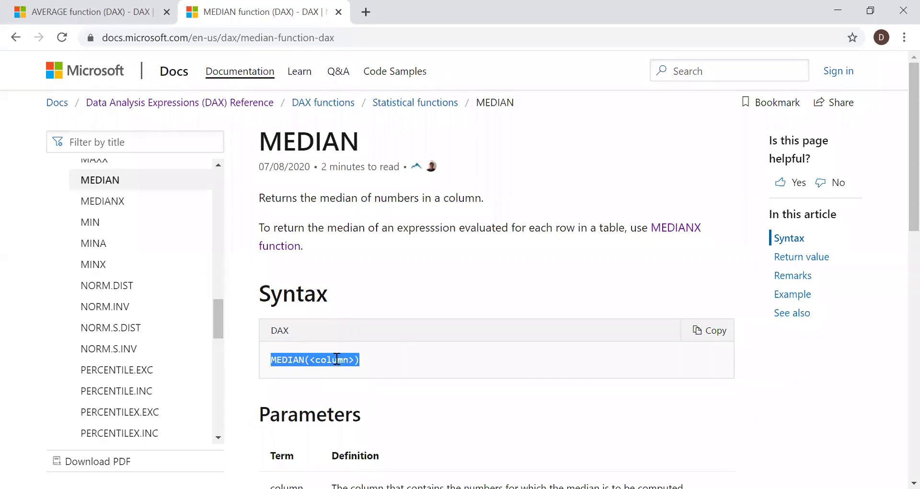
scroll(897, 210, down, 1)
scroll(897, 143, up, 1)
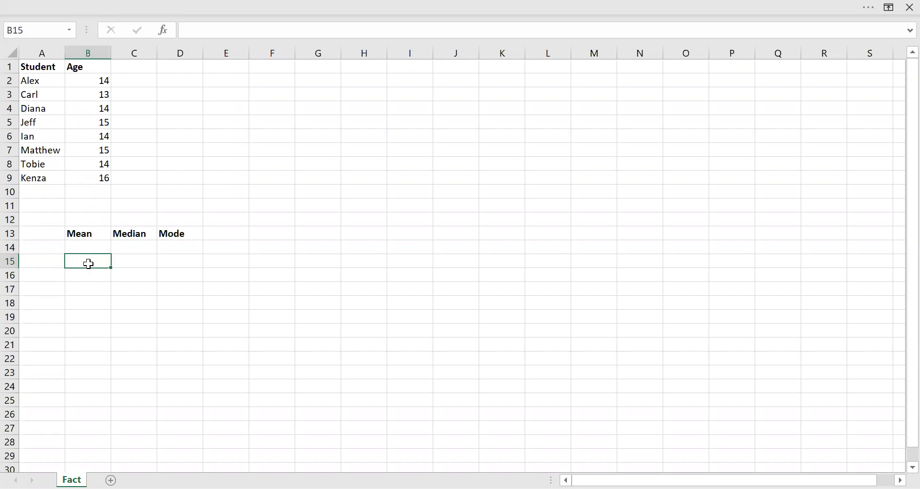
Step: In the Excel workbook, calculate the mean of the students' ages in B15 with =AVERAGE(B2:B9)
text(=AVERAGE()
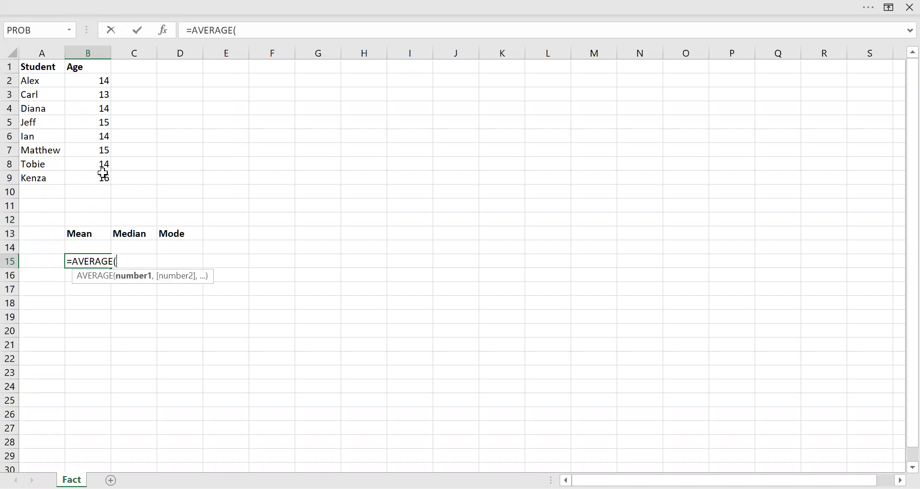
text(B2:B9))
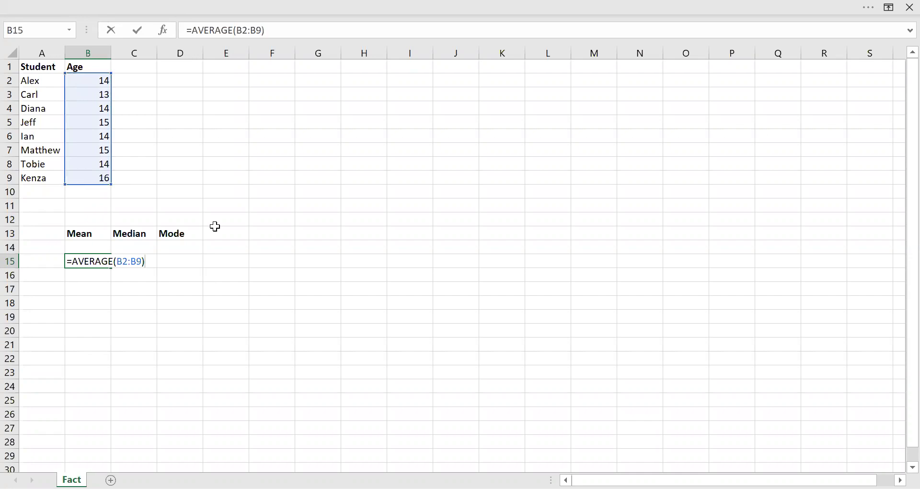
key(Return)
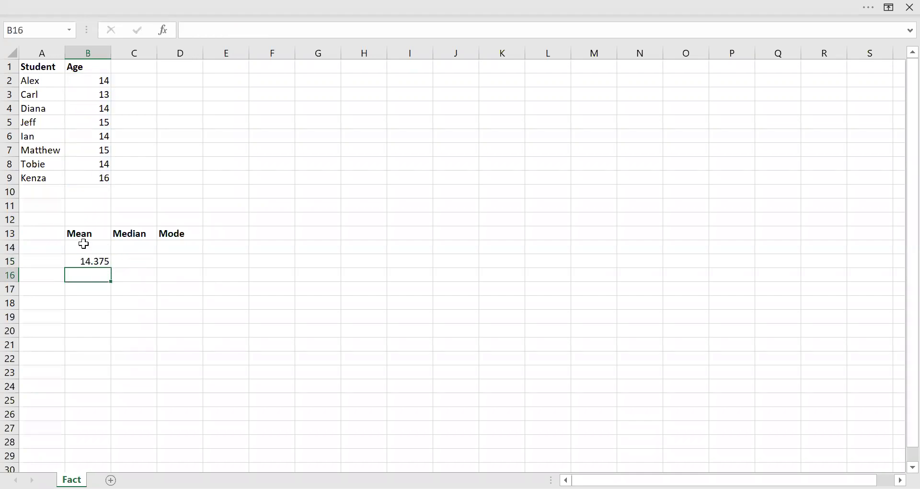
Step: Calculate the median of the students' ages in C15 with =MEDIAN(B2:B9)
click(129, 261)
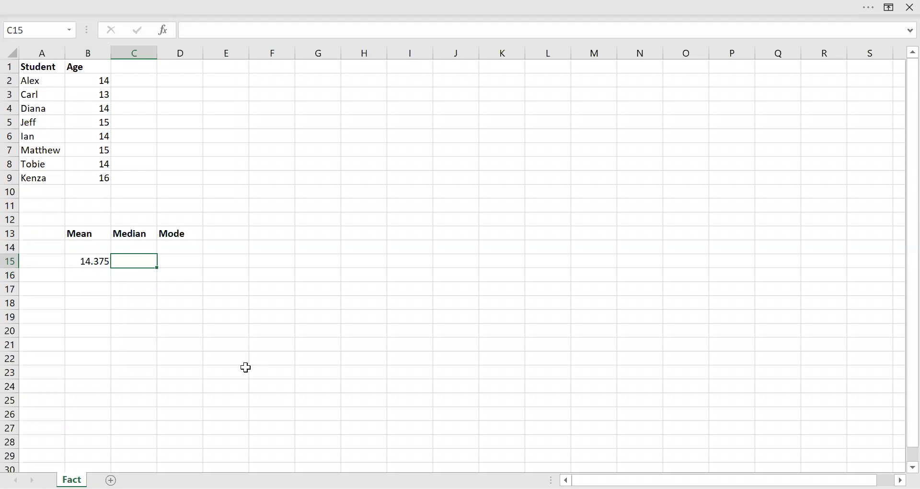
text(=)
text(MEDIAN()
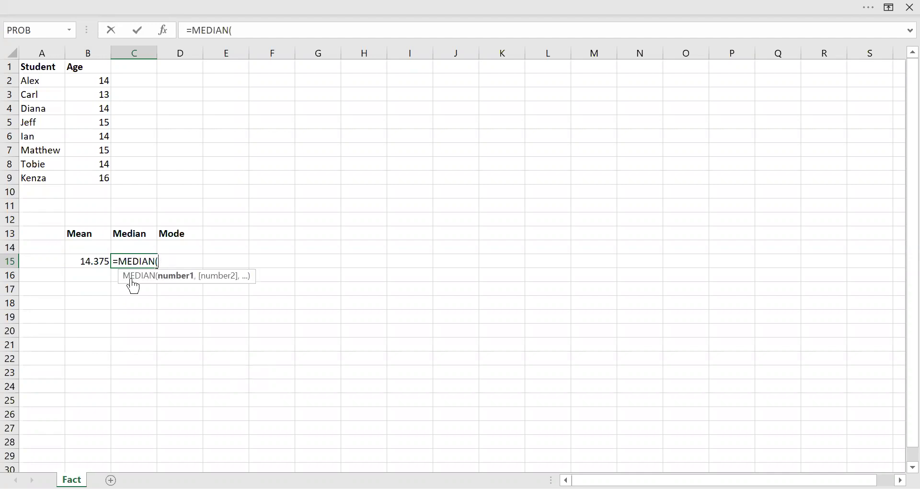
click(96, 78)
drag(97, 78, 94, 180)
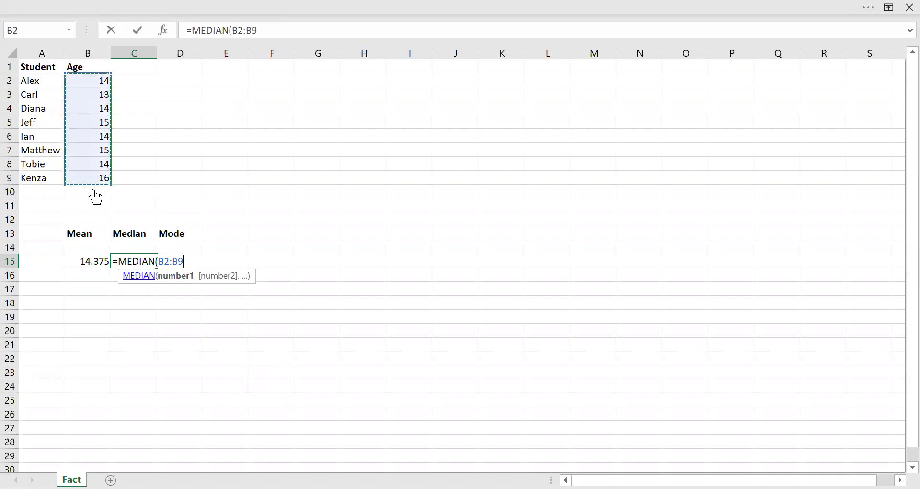
text())
key(Return)
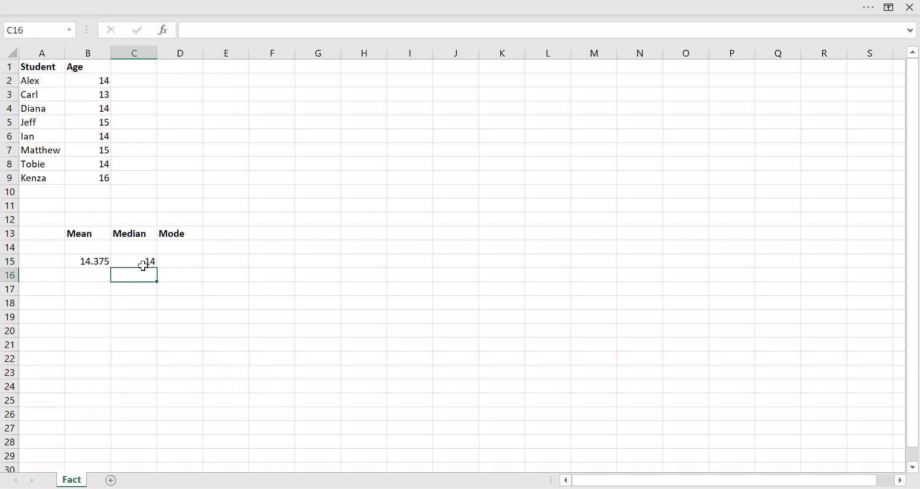
click(143, 263)
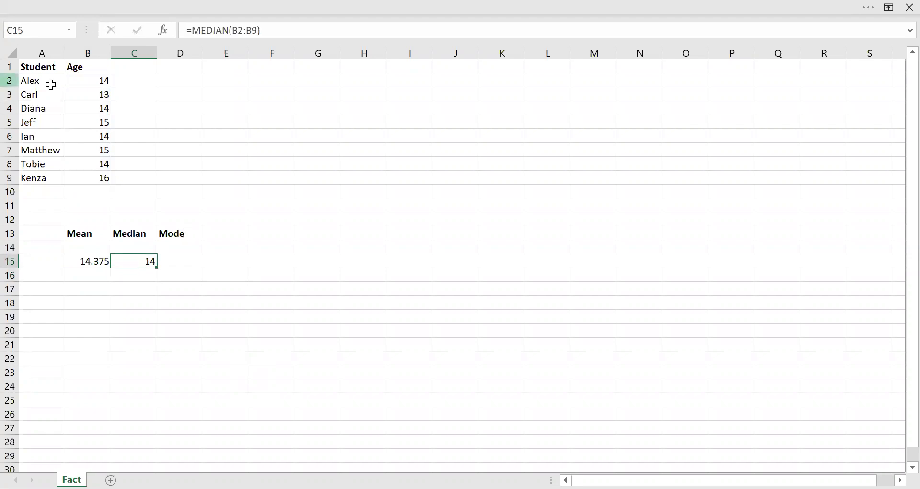
Step: Sort the student table by Age from smallest to largest and check the middle ages against the median cell
drag(41, 67, 91, 179)
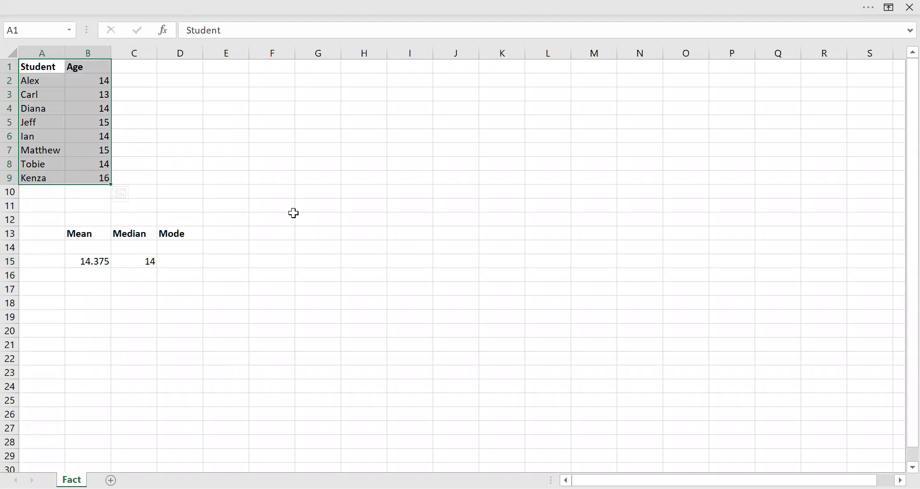
click(485, 282)
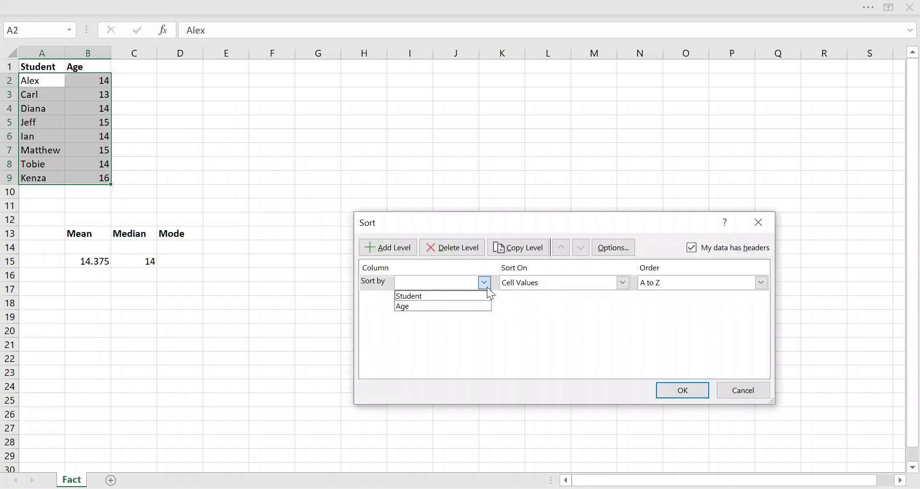
click(434, 306)
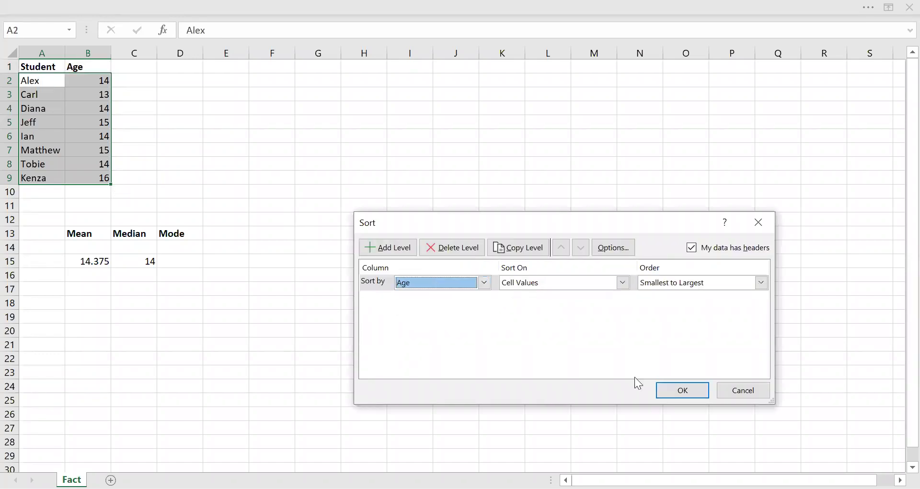
click(684, 391)
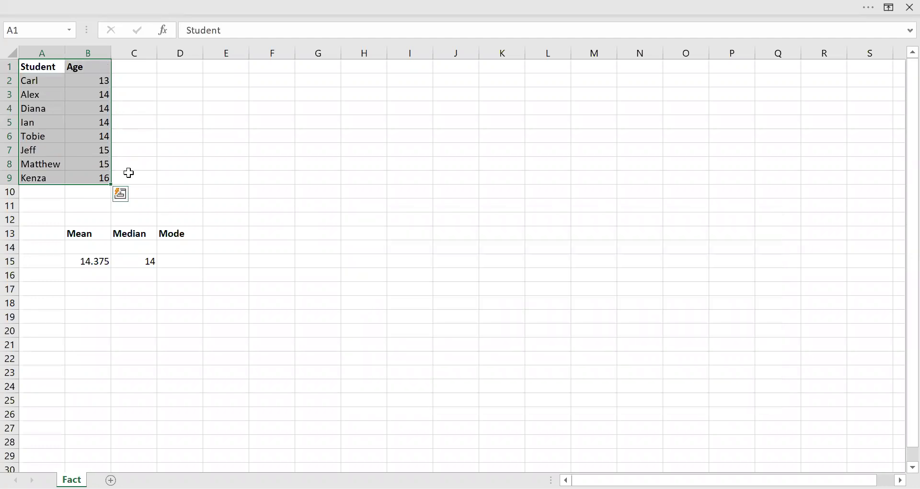
click(102, 125)
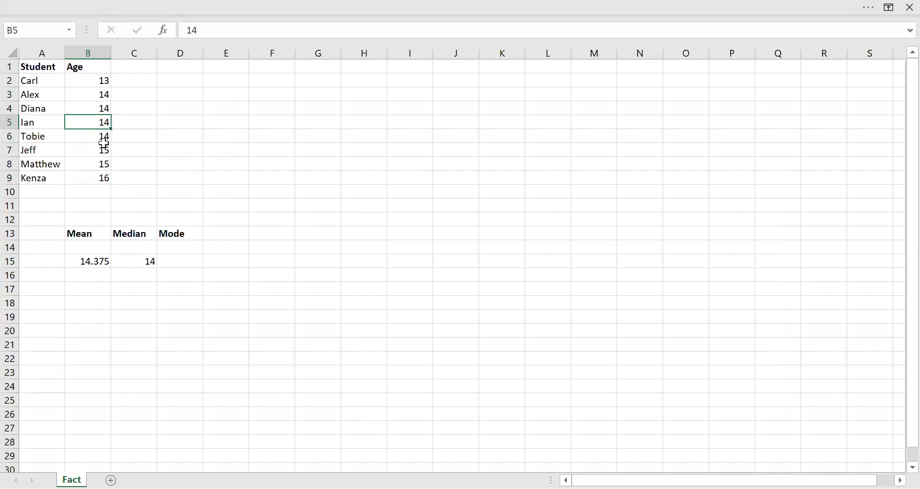
click(146, 261)
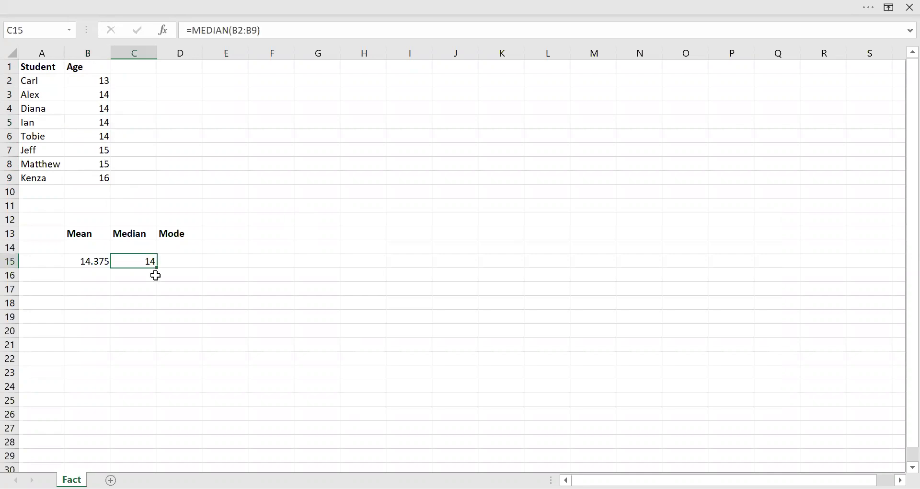
click(183, 263)
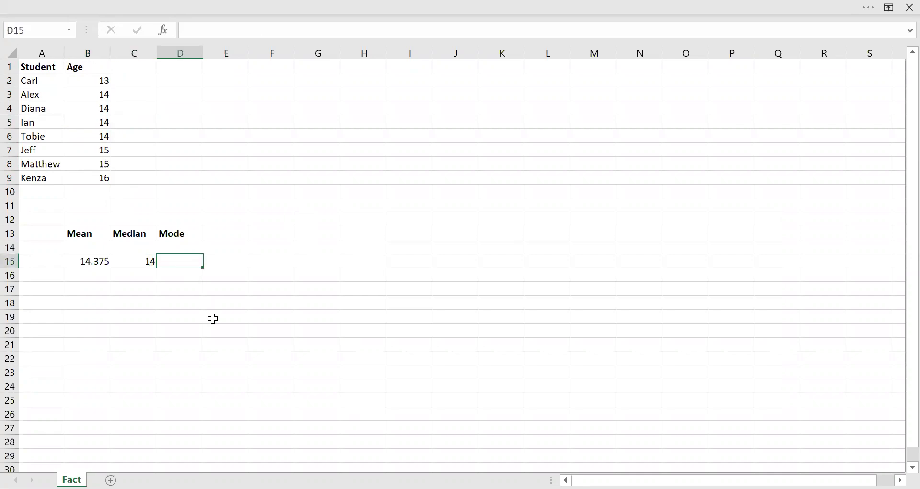
text(=)
key(Escape)
drag(102, 93, 103, 141)
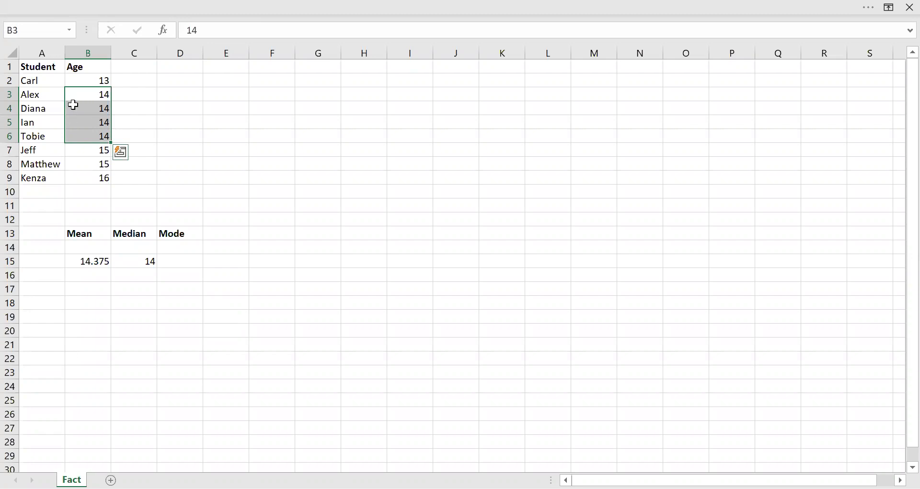
Step: Calculate the mode of the students' ages in D15 with =MODE(B2:B9)
click(183, 260)
text(=)
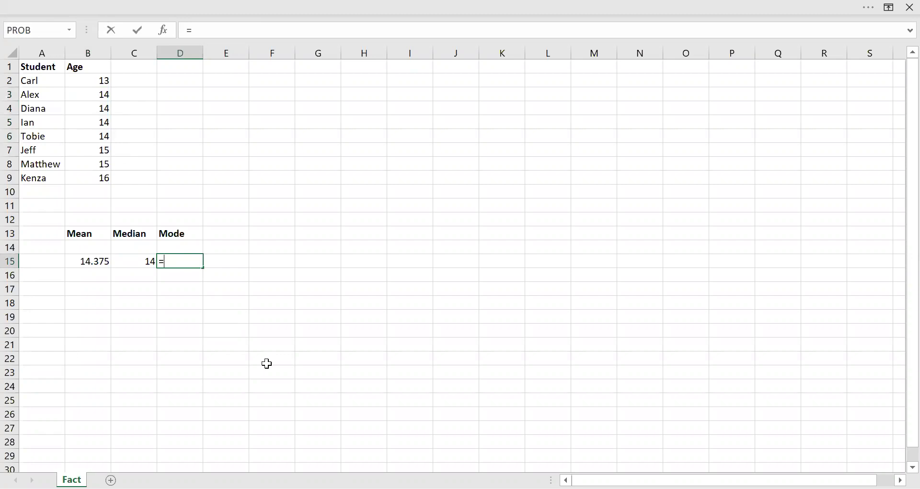
text(MODE()
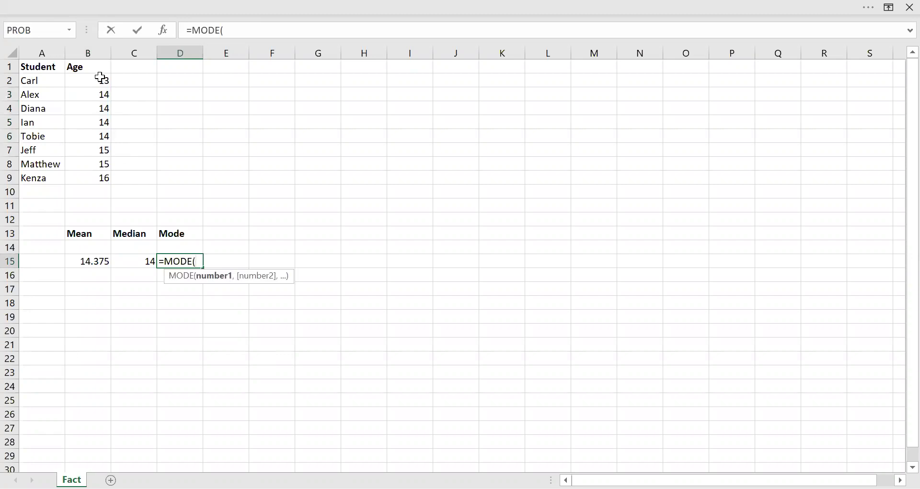
text(B2:B9))
key(Return)
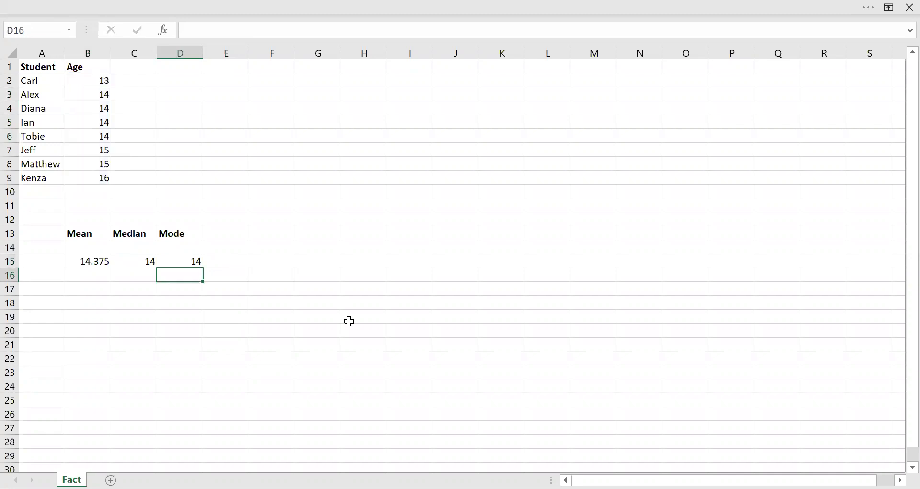
key(Up)
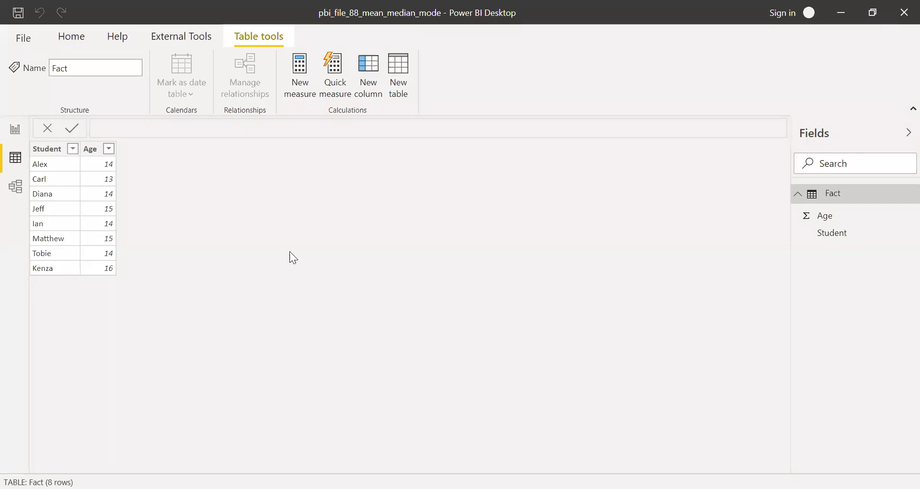
Step: In Power BI Desktop's report view, add the measure Mean = AVERAGE('Fact'[Age]) to the Fact table and show it in the first empty card
click(15, 131)
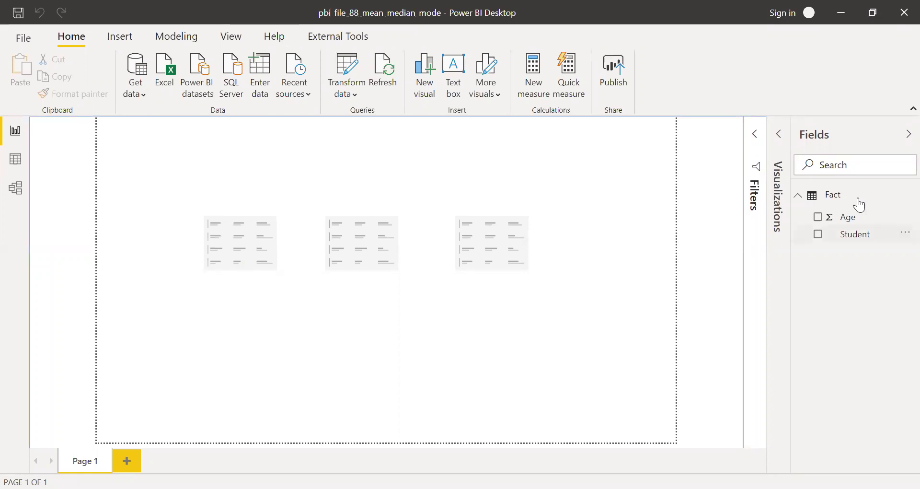
right_click(833, 200)
click(847, 213)
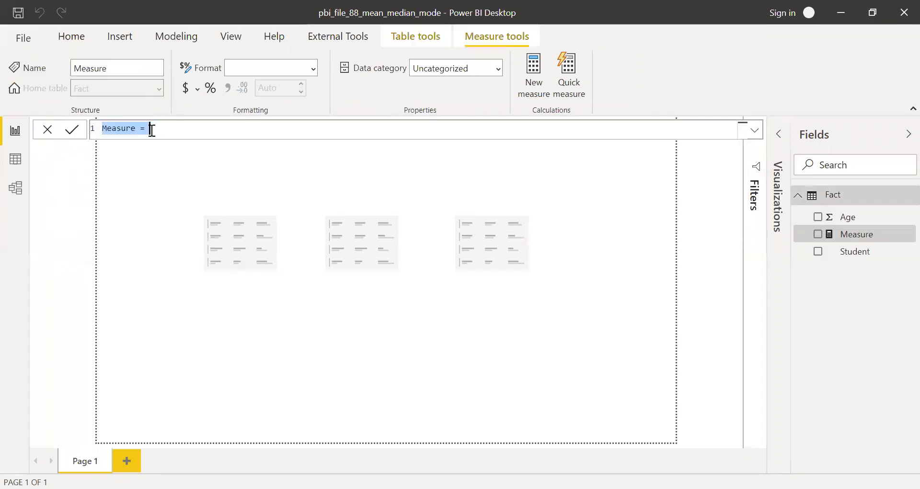
text(Mea)
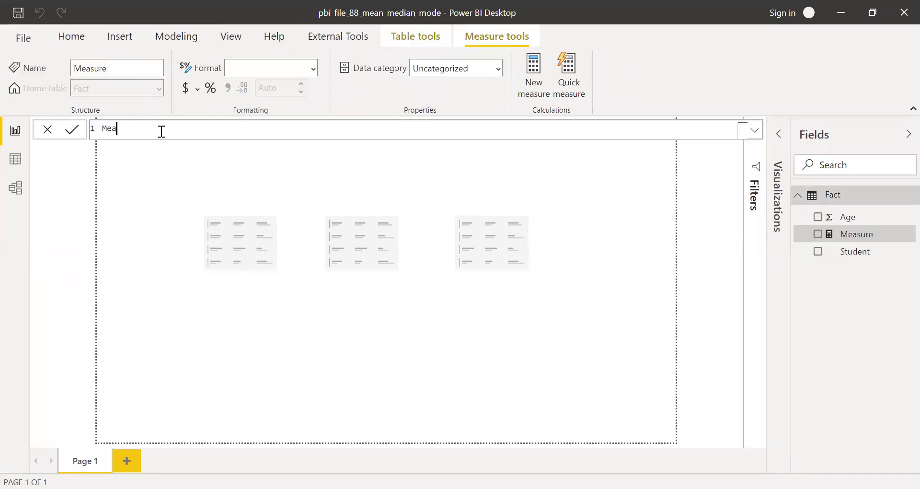
text(n = AVERAGE()
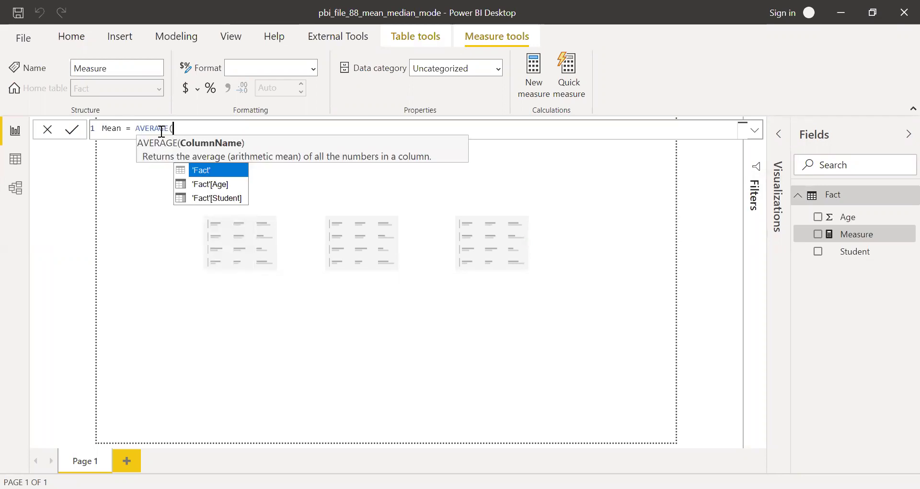
key(Down)
key(Tab)
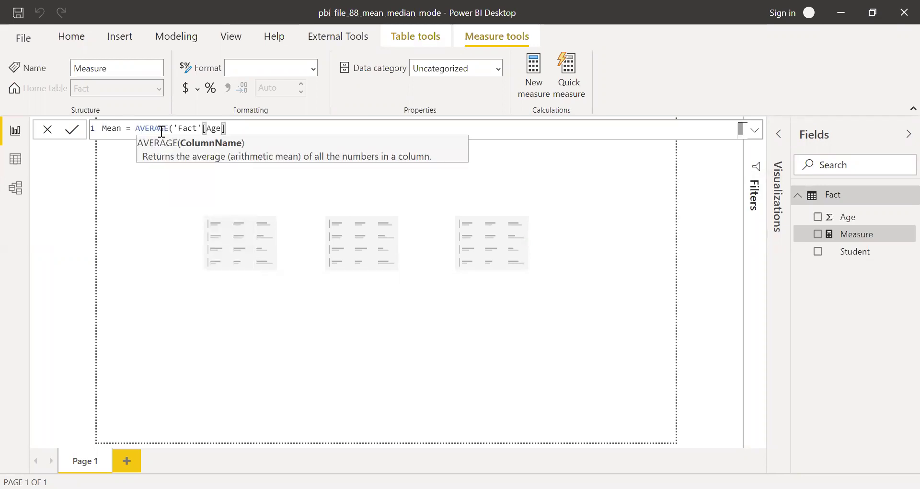
text())
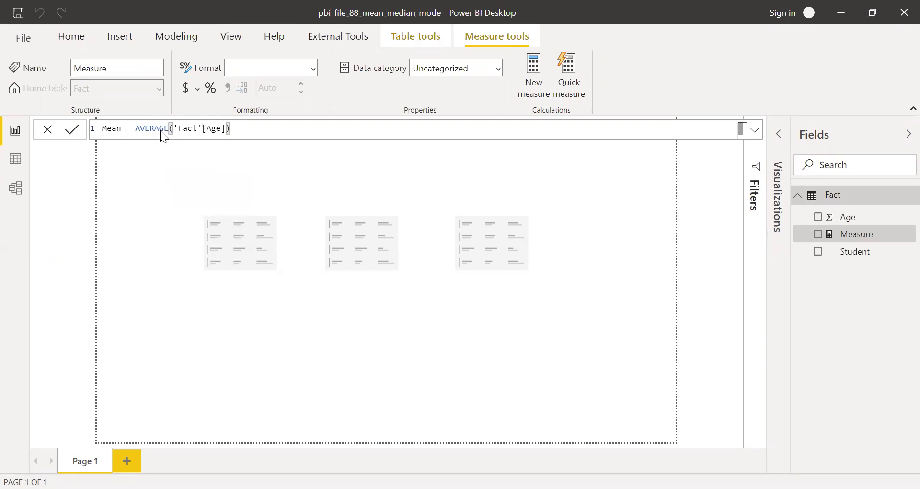
key(Return)
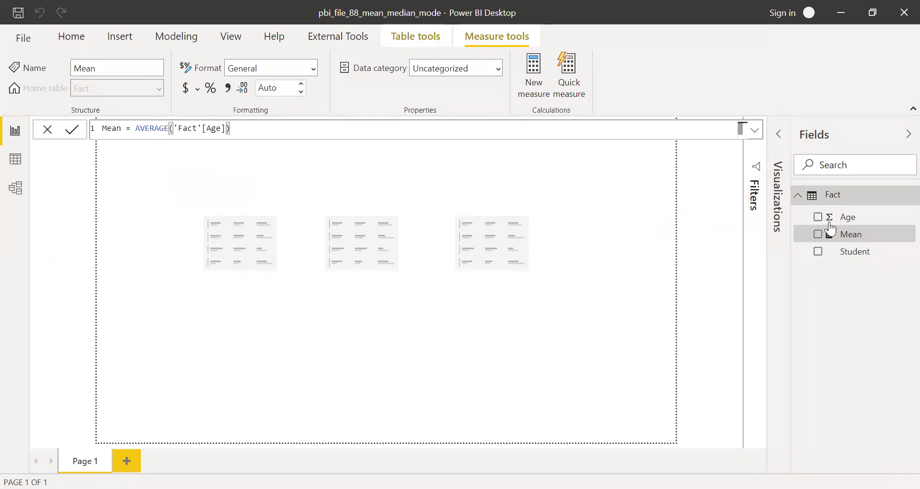
drag(844, 235, 250, 246)
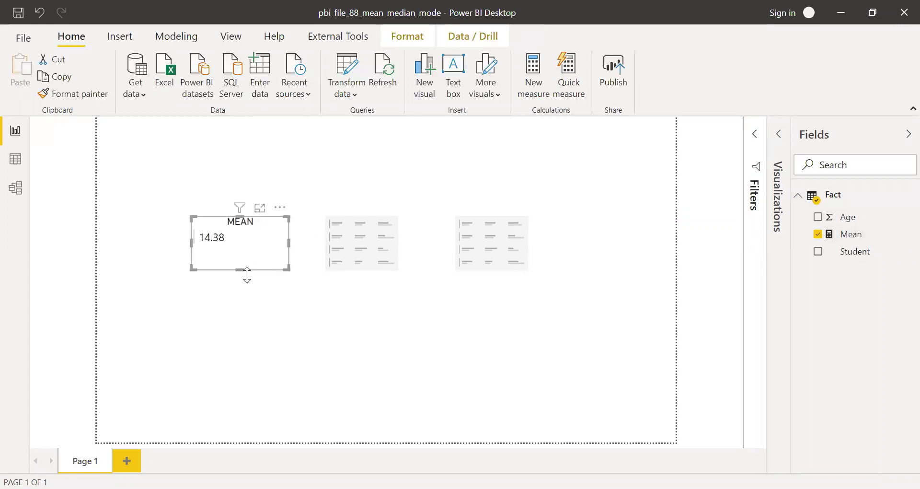
click(284, 313)
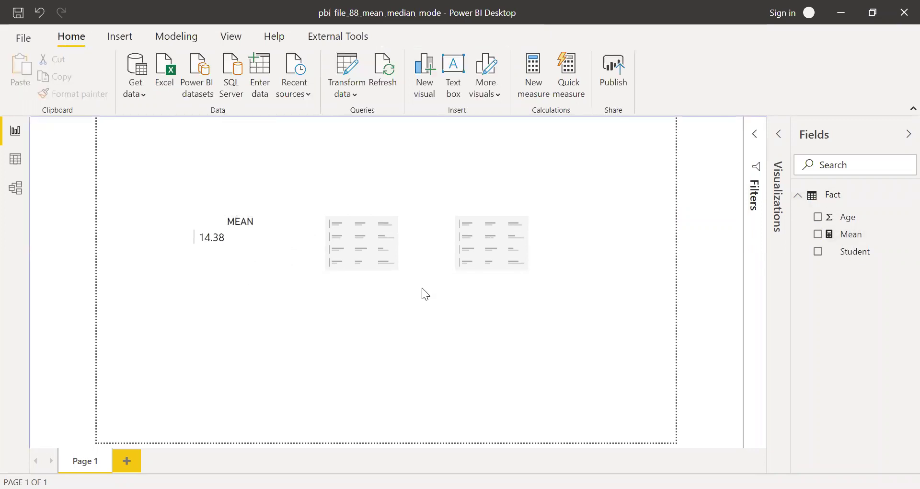
Step: Add the measure Median = MEDIAN('Fact'[Age]) to the Fact table and show it in the empty card beside the Mean card
right_click(837, 203)
click(841, 213)
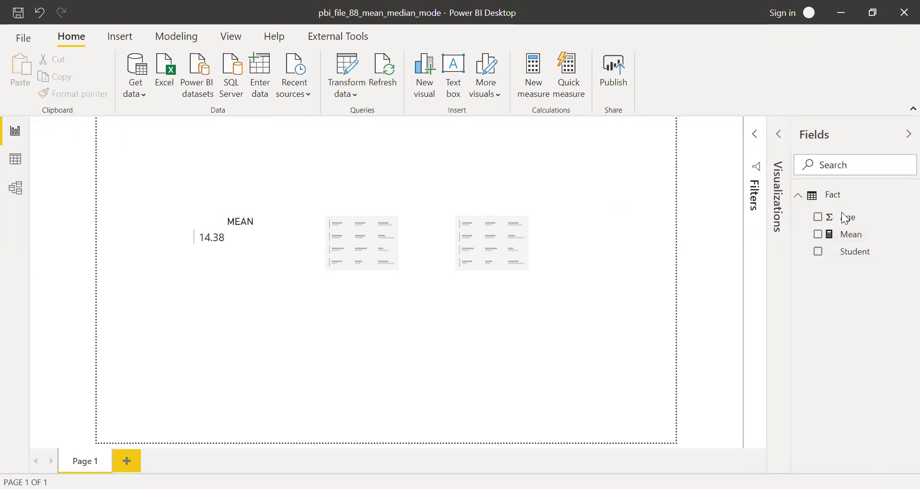
text(Median )
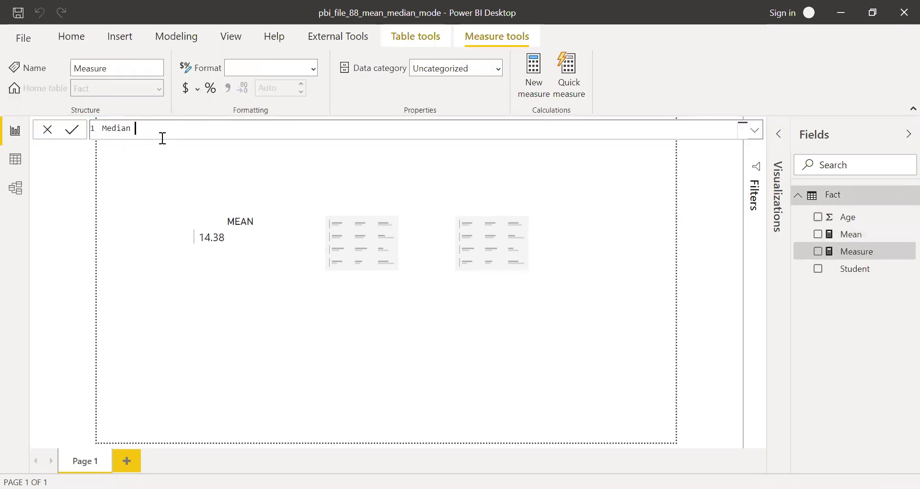
text(= medi)
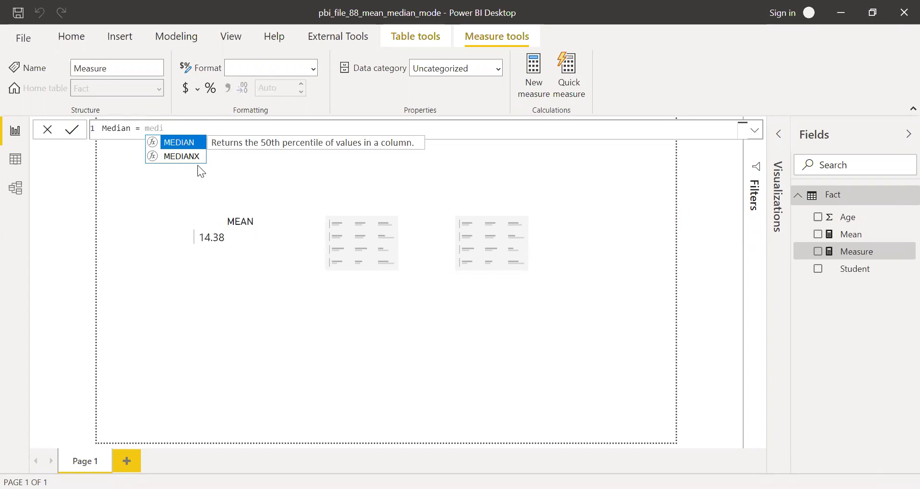
key(Tab)
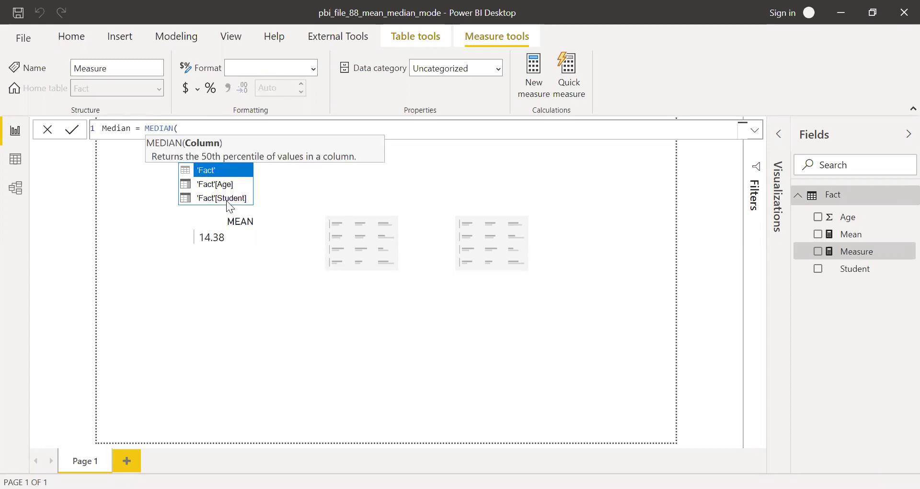
key(Down)
key(Tab)
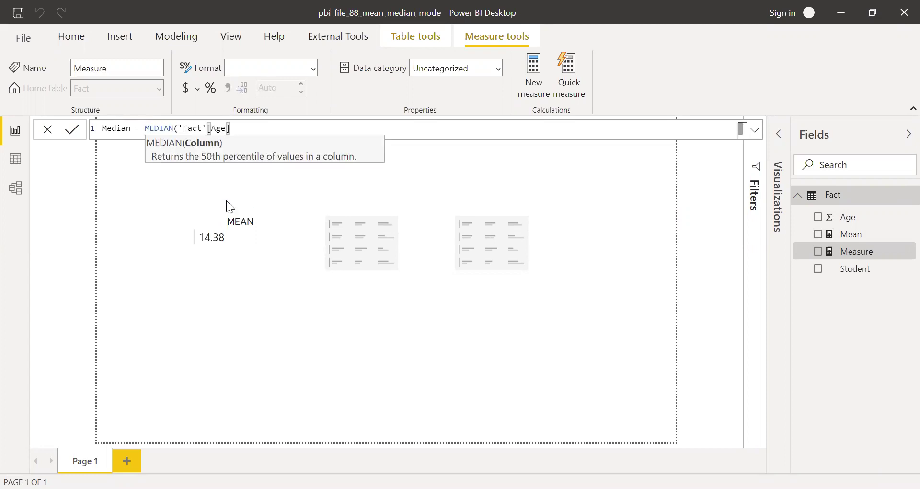
text())
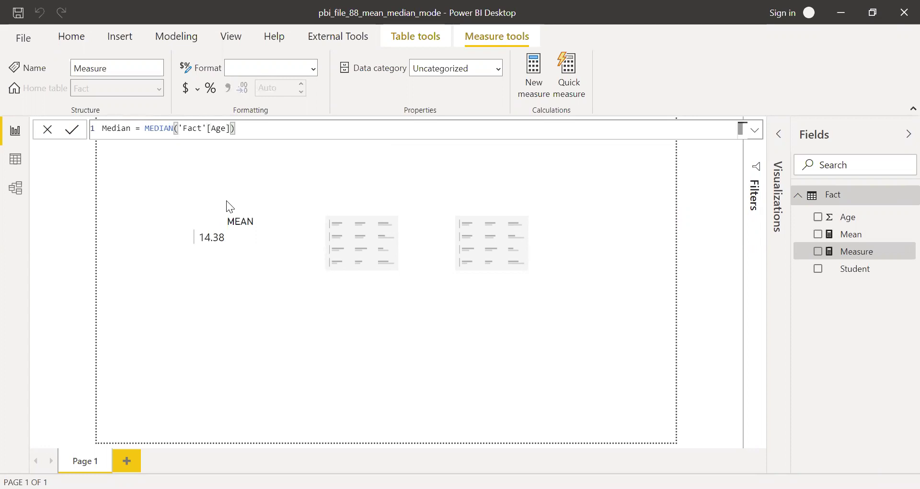
key(Return)
drag(841, 253, 393, 244)
click(421, 307)
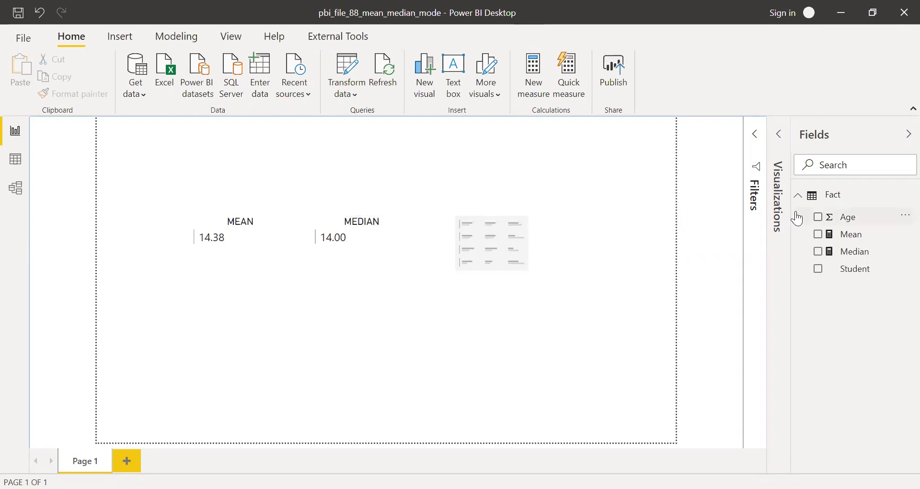
Step: Add a measure named Mode to the Fact table, leaving its expression empty after the equals sign
right_click(829, 203)
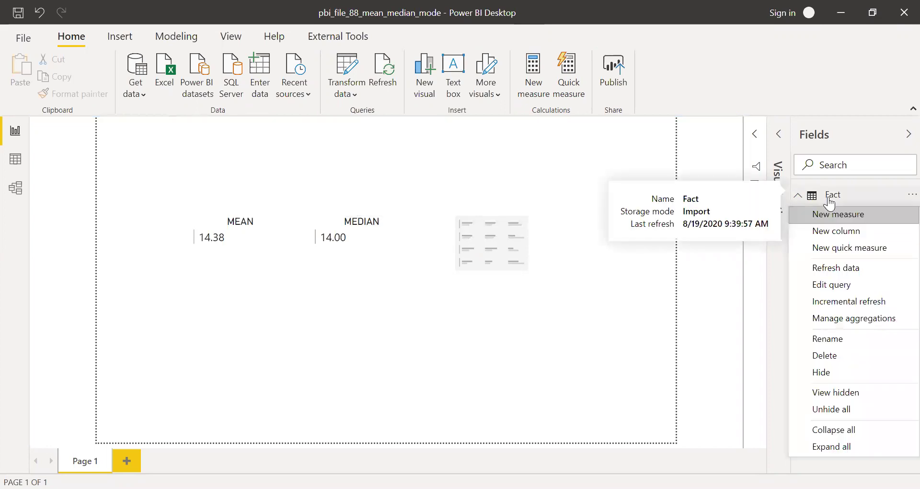
key(Escape)
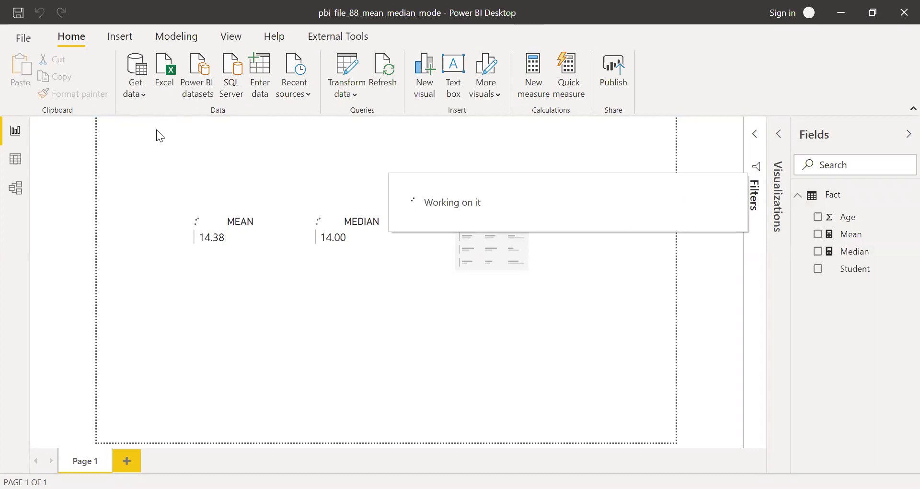
text(Mode = mode)
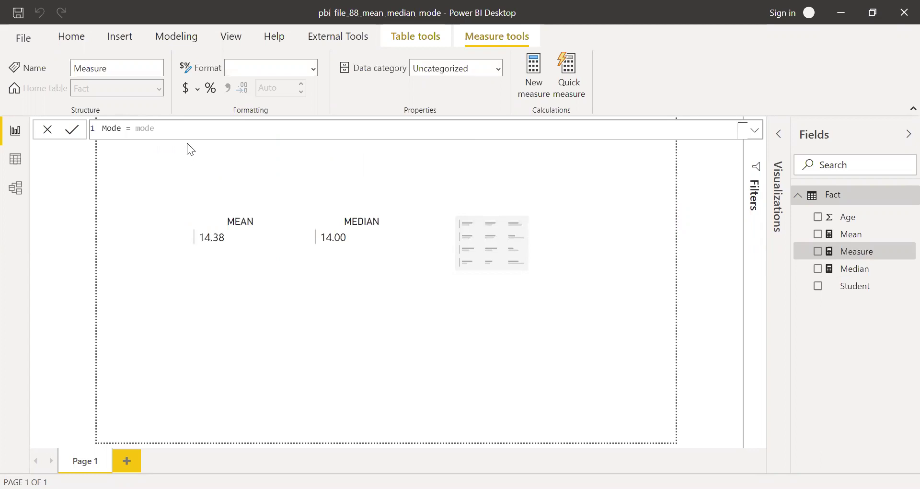
key(BackSpace)
key(BackSpace)
key(BackSpace)
key(BackSpace)
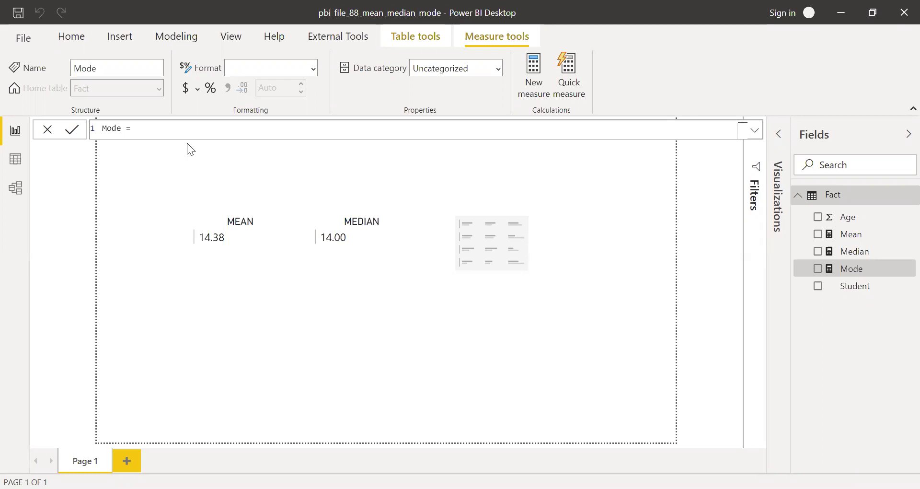
click(328, 361)
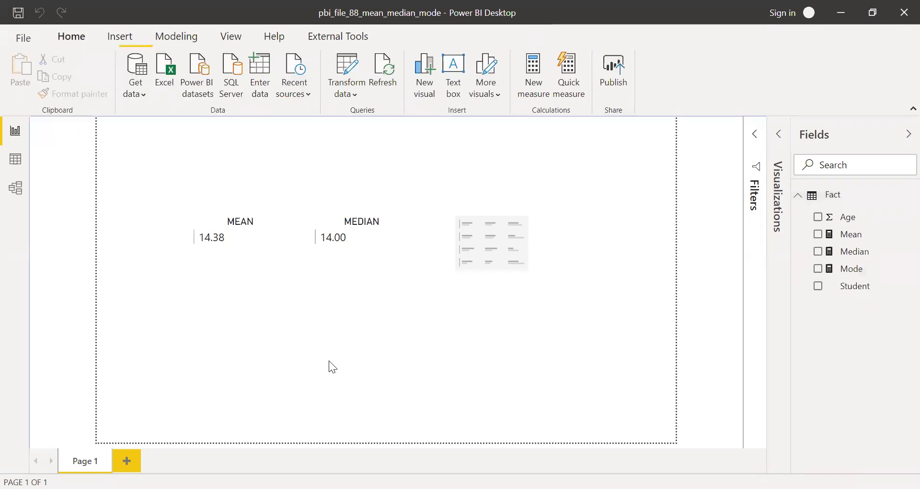
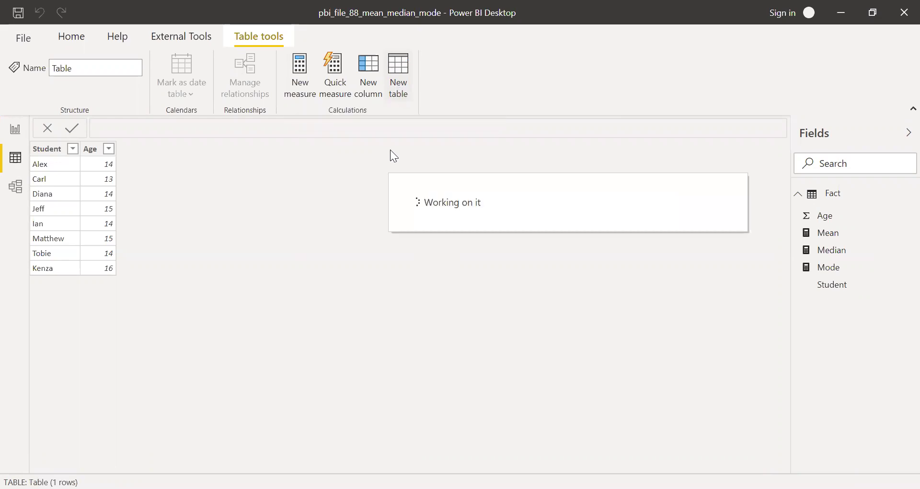
Step: In the data view, start a calculated table named Mode_example with ADDCOLUMNS based on the 'Fact' table
text(Mode_ex)
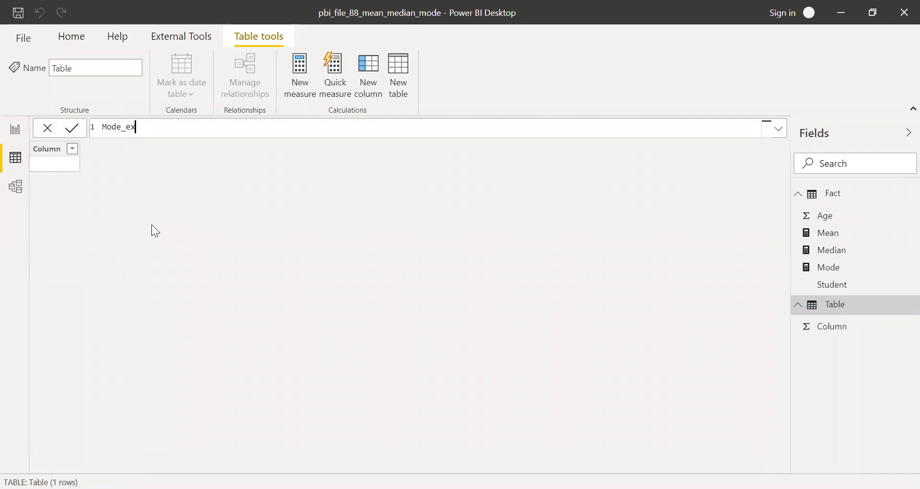
text(ample =)
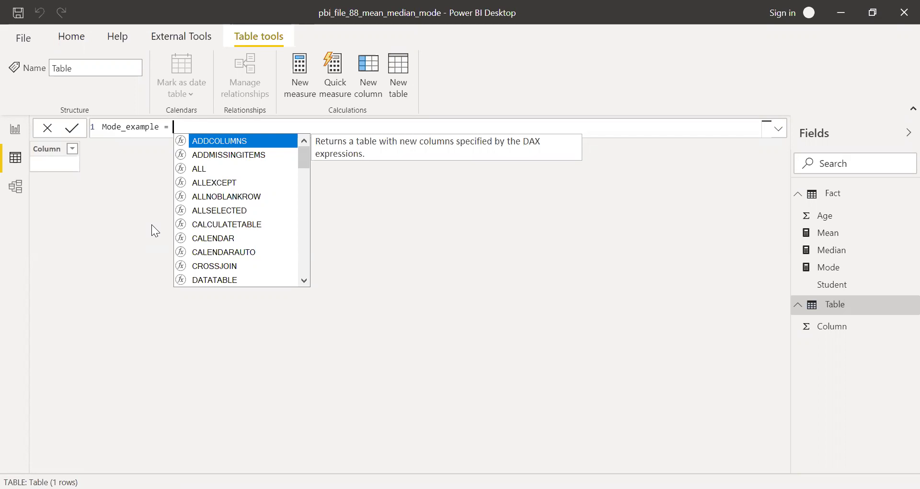
text(add)
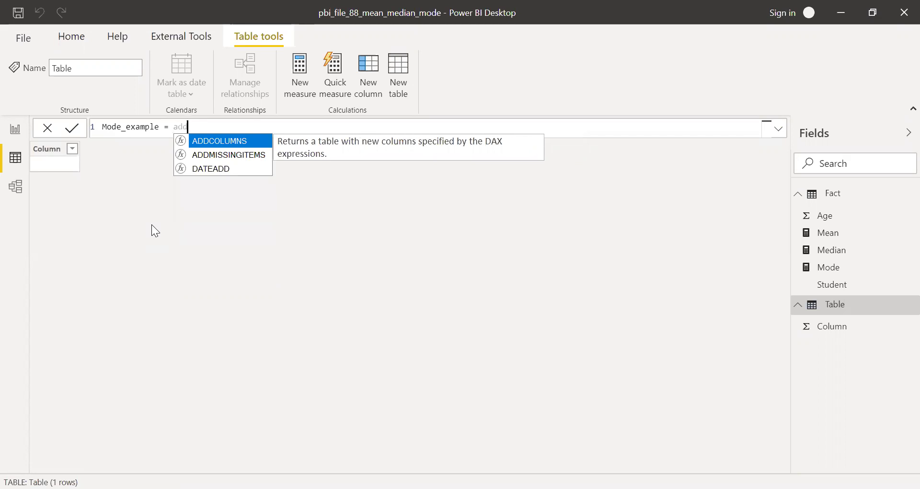
key(Tab)
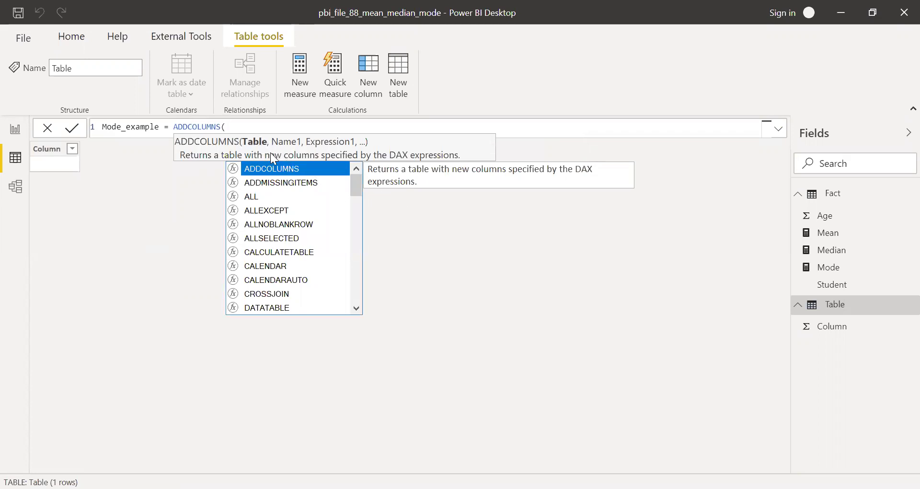
text(fa)
key(Tab)
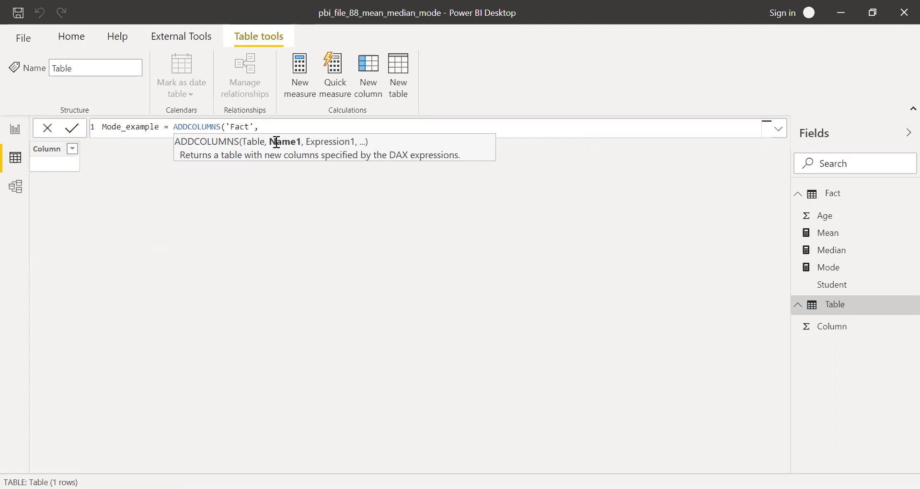
Step: Complete the Mode_example formula with a "Frequency" column calculated as COUNT('Fact'[Age]) and create the table
text("Frequ)
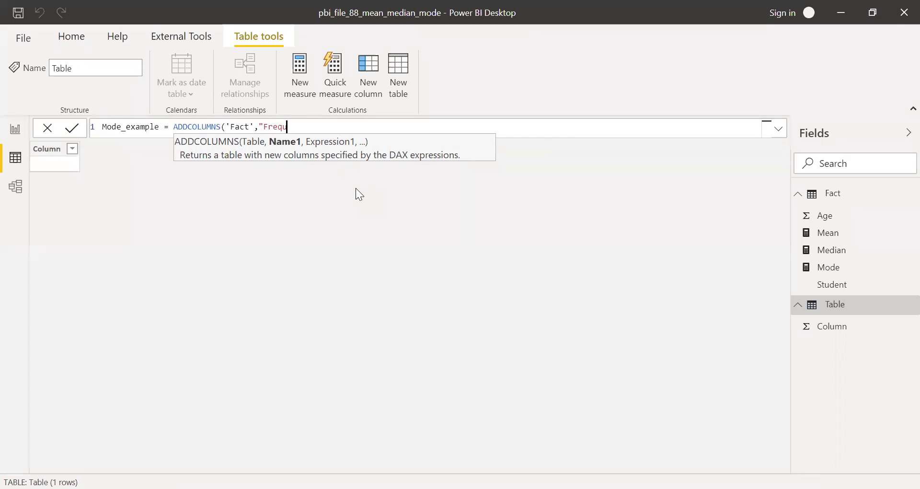
text(ency",)
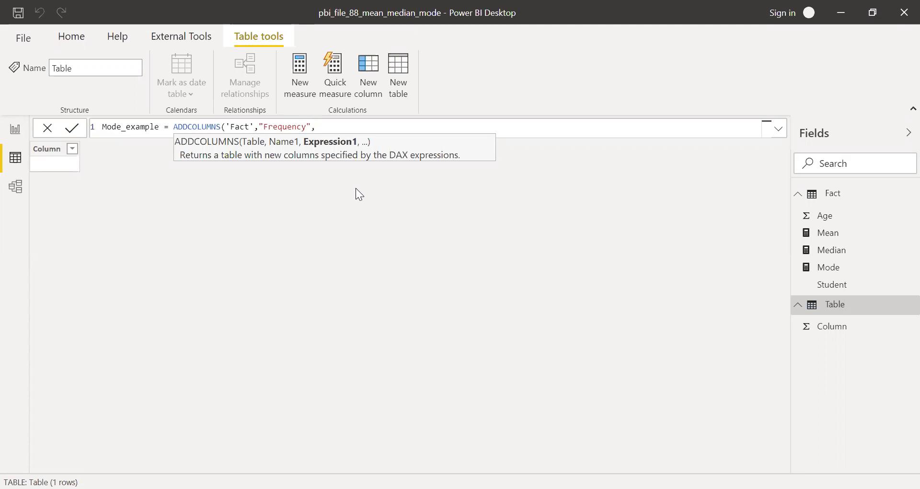
text(count)
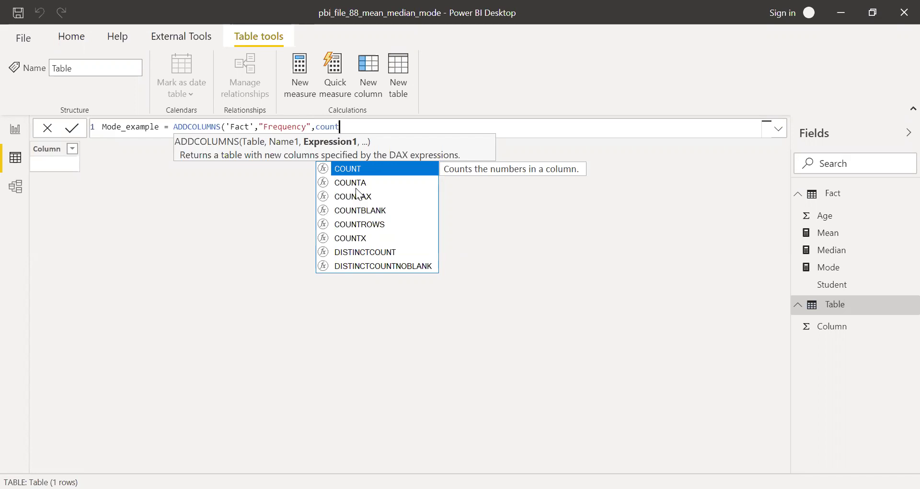
key(Tab)
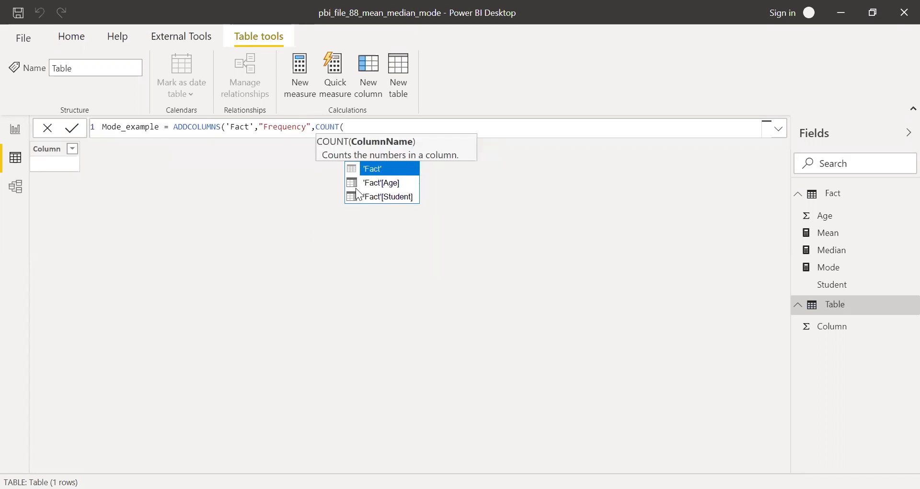
text(age)
key(Tab)
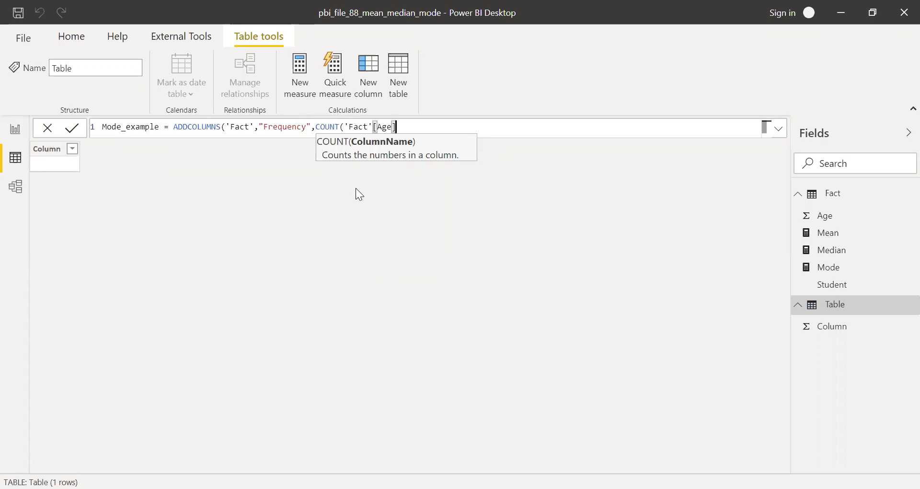
text())
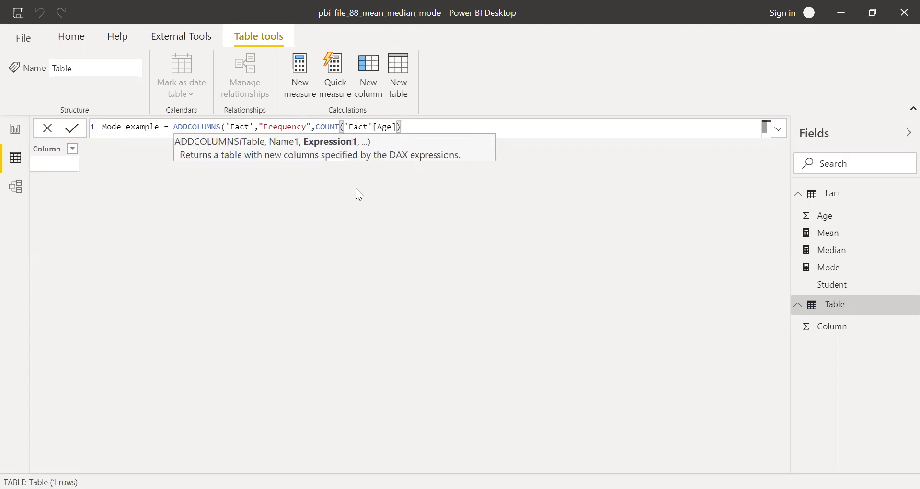
text())
key(Return)
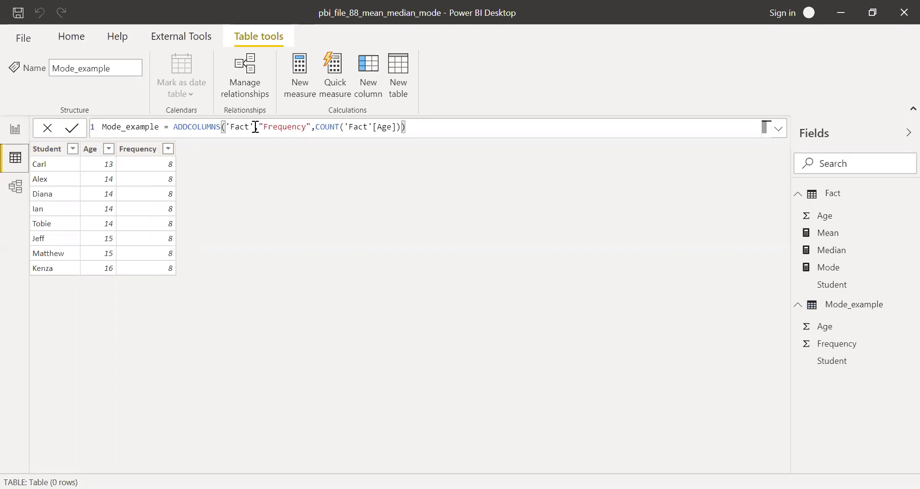
Step: Replace the 'Fact' table argument of ADDCOLUMNS in the Mode_example formula with VALUES('Fact'[Age])
drag(254, 127, 226, 127)
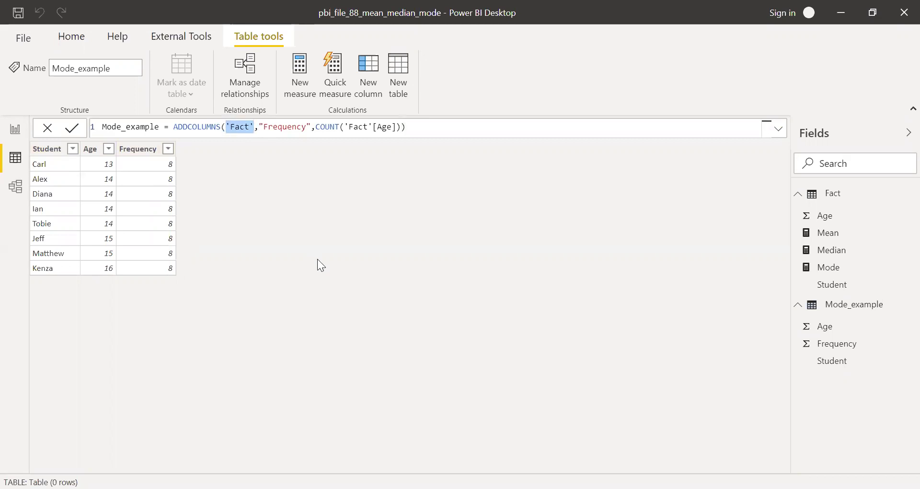
text(vale)
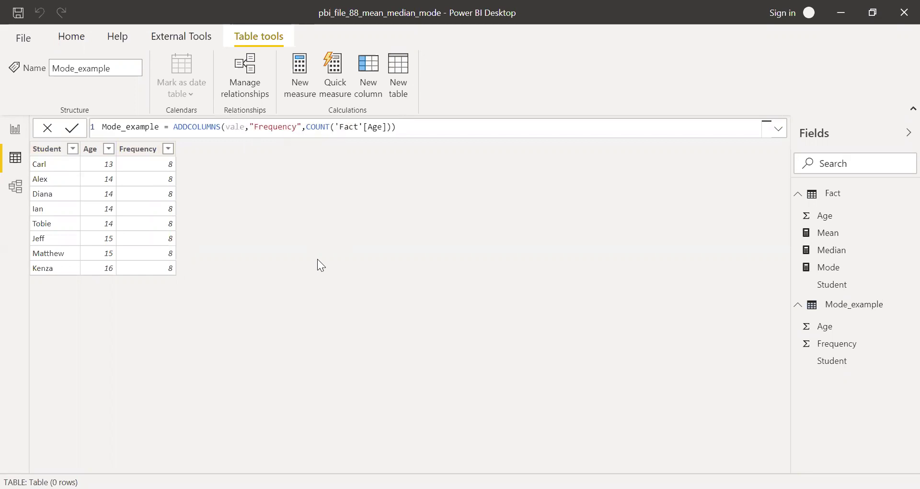
key(BackSpace)
key(Tab)
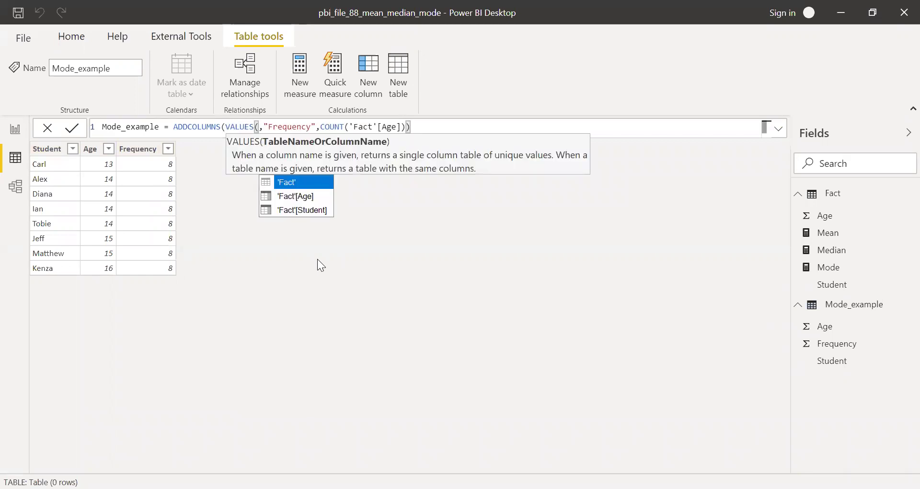
key(Down)
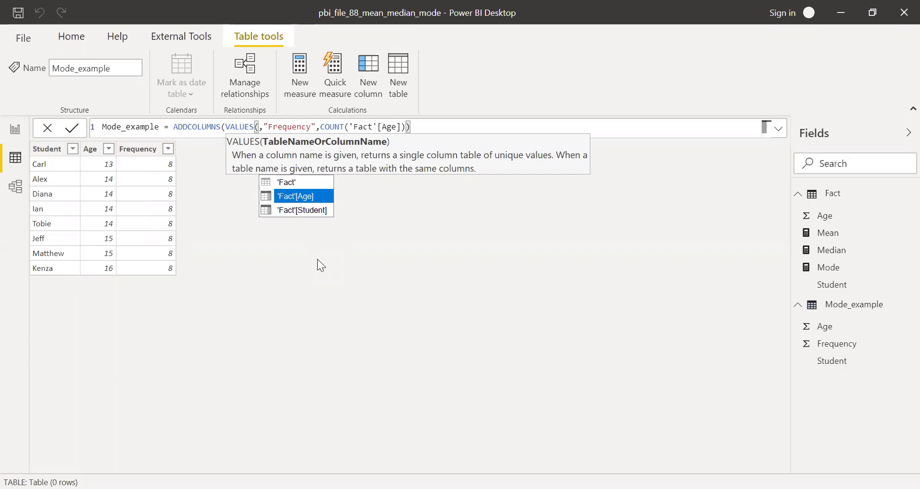
key(Tab)
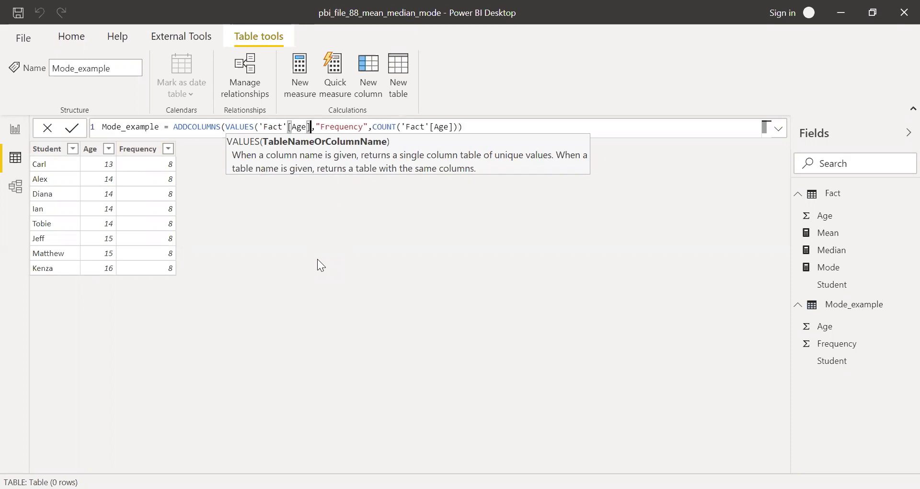
text())
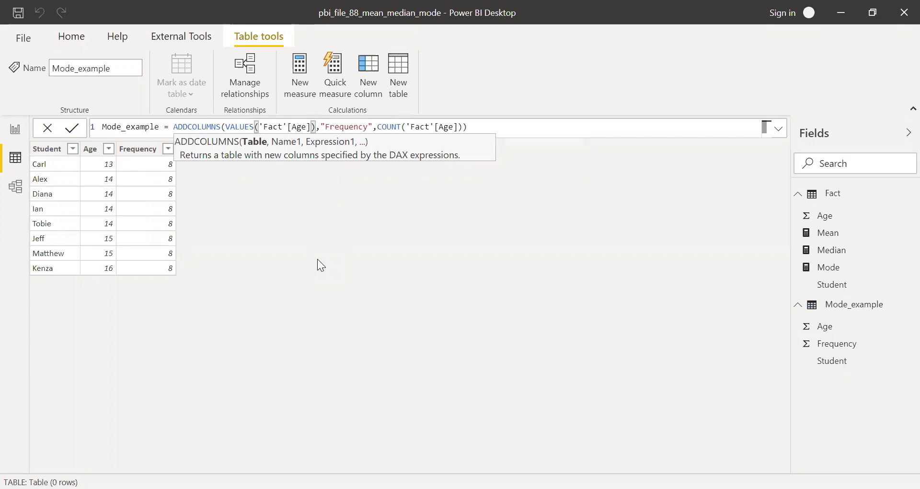
key(Return)
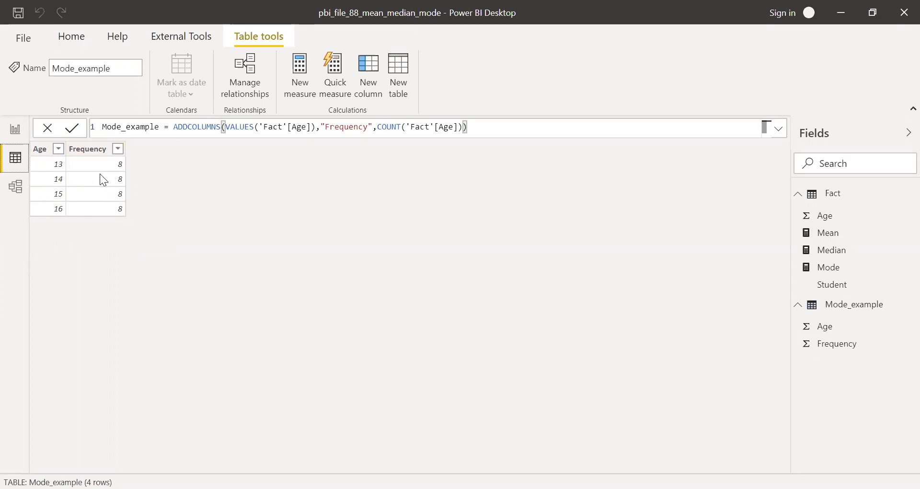
Step: Wrap COUNT('Fact'[Age]) in CALCULATE in the Mode_example table formula and commit it
double_click(379, 127)
text(cal)
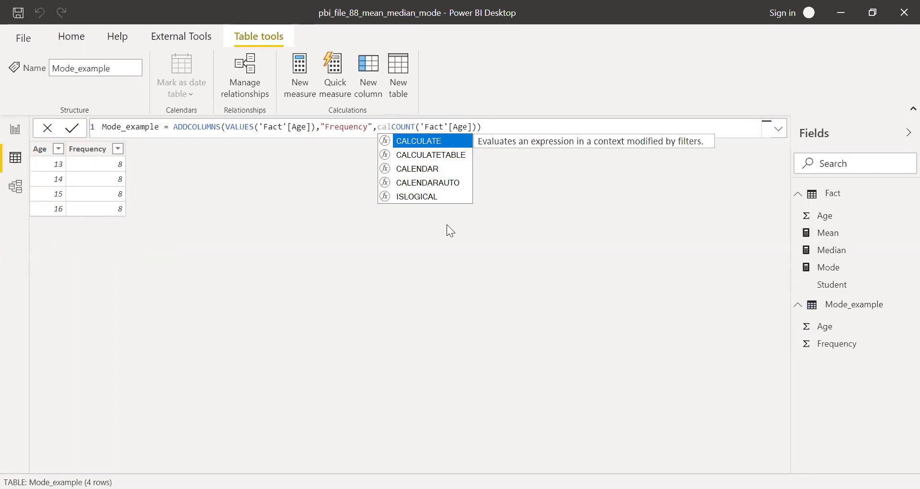
key(Tab)
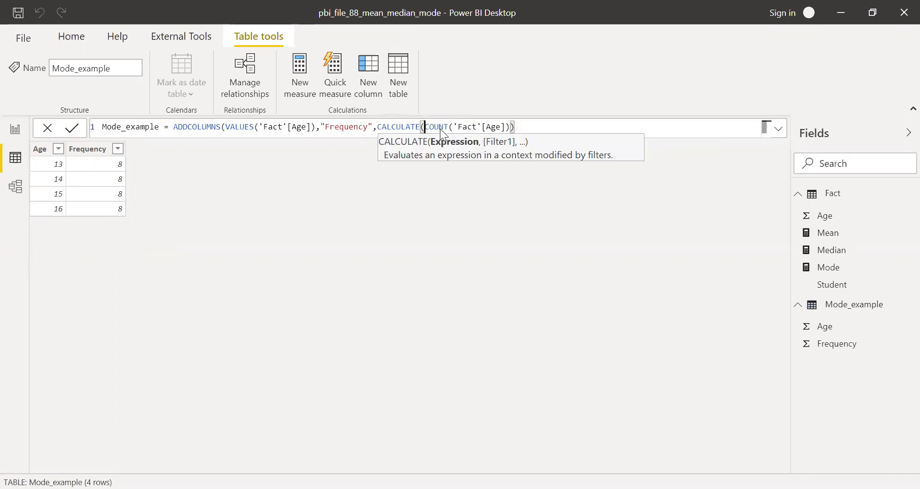
click(528, 126)
text())
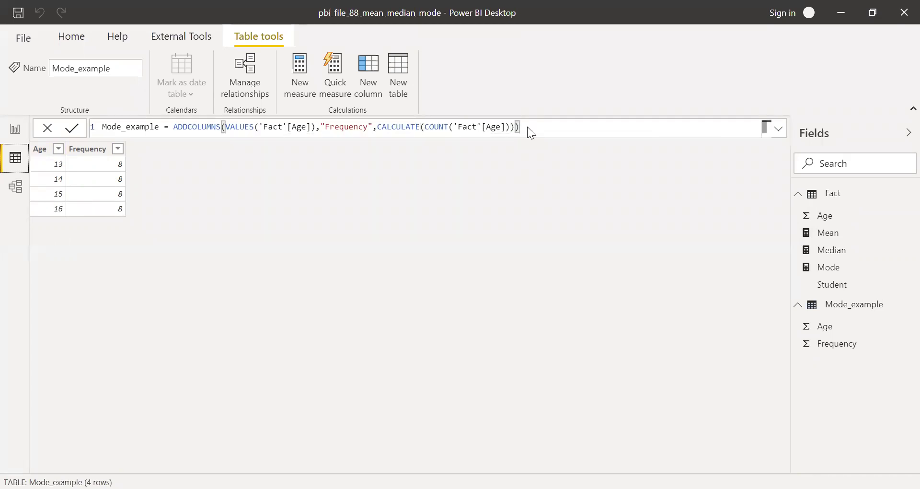
key(Return)
Step: Start wrapping the ADDCOLUMNS expression of Mode_example in TOPN with 1 as the number of rows
click(173, 127)
text(top)
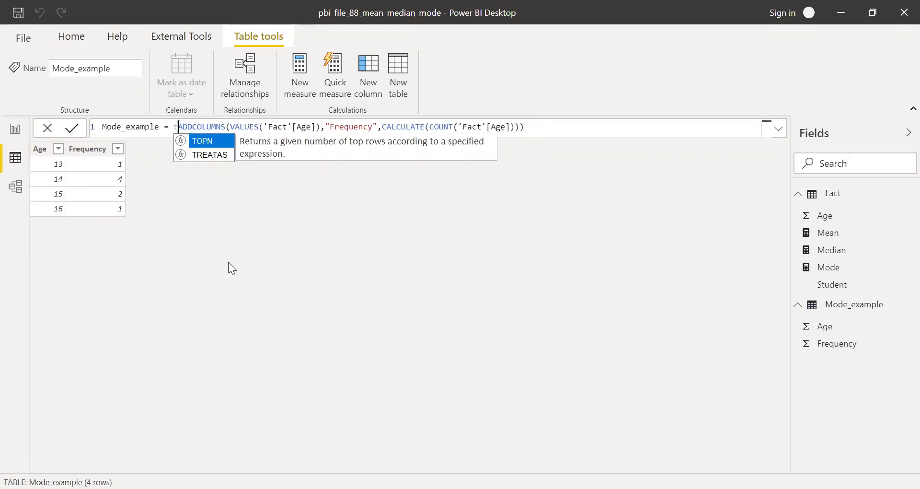
key(Tab)
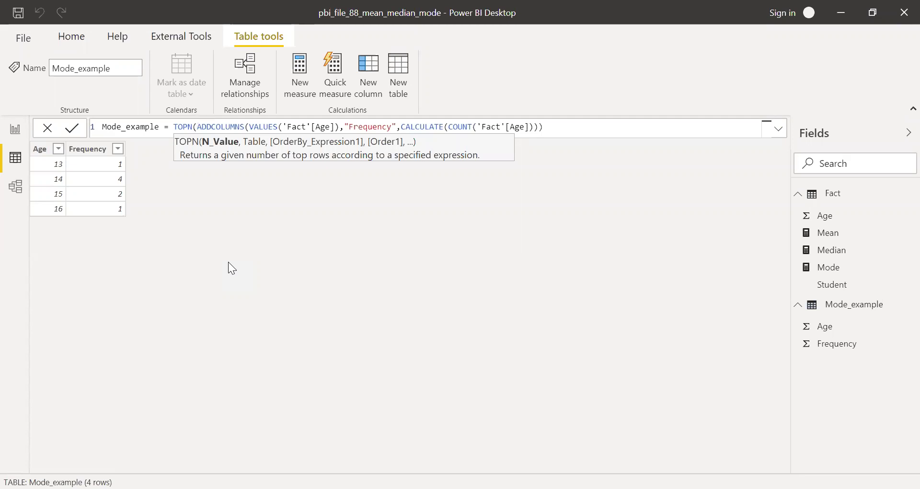
text(1,)
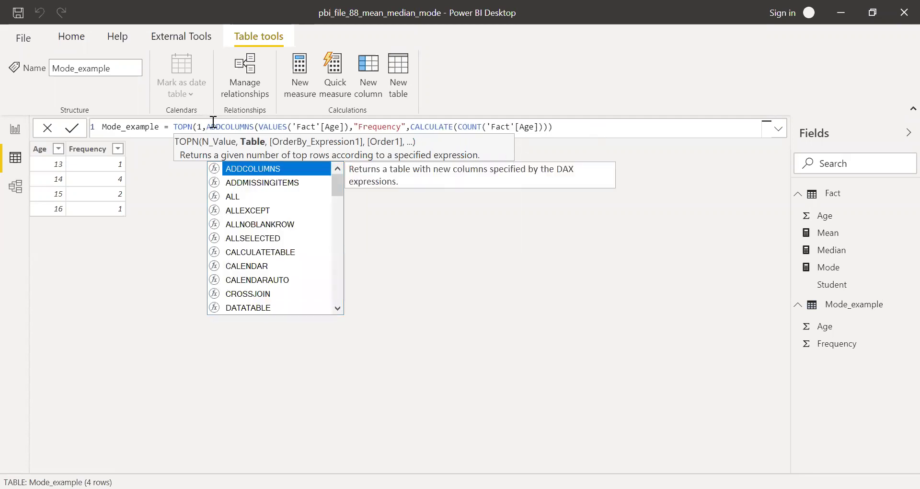
Step: Complete the TOPN function in Mode_example with [Frequency] as the order-by expression and ASC order, and commit the formula
click(567, 125)
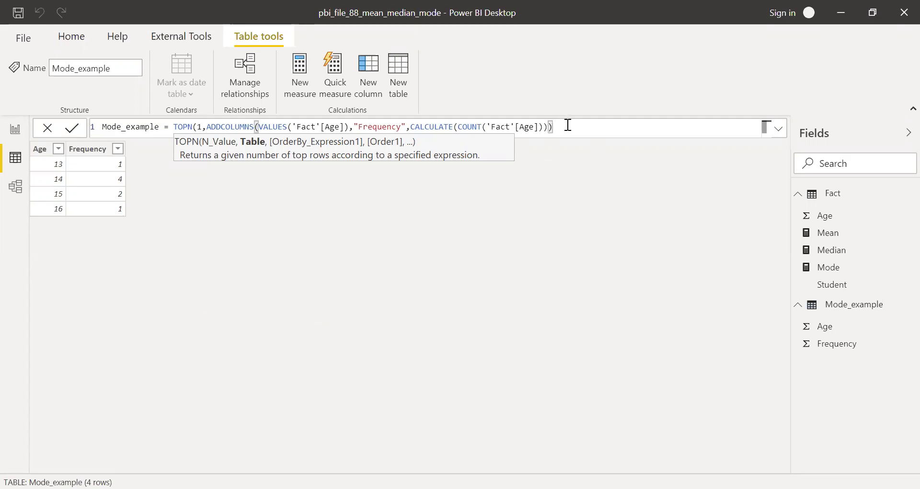
text(,)
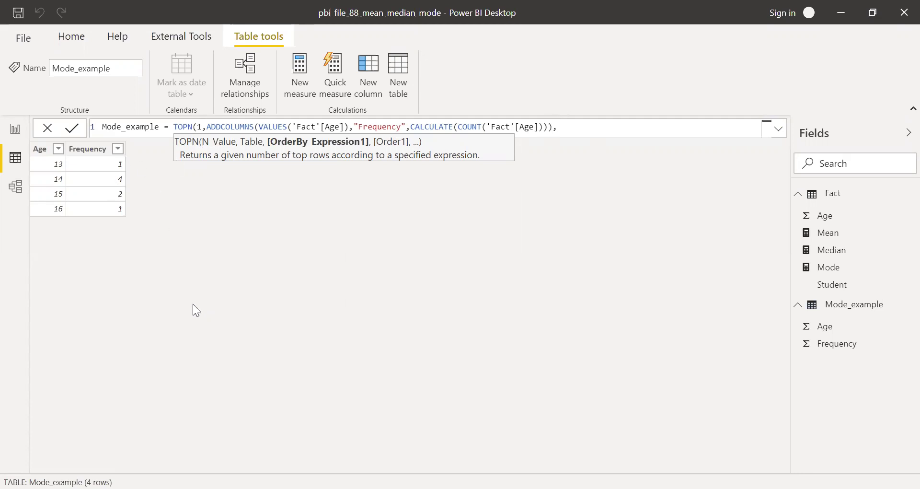
text(fr)
key(Tab)
text(,)
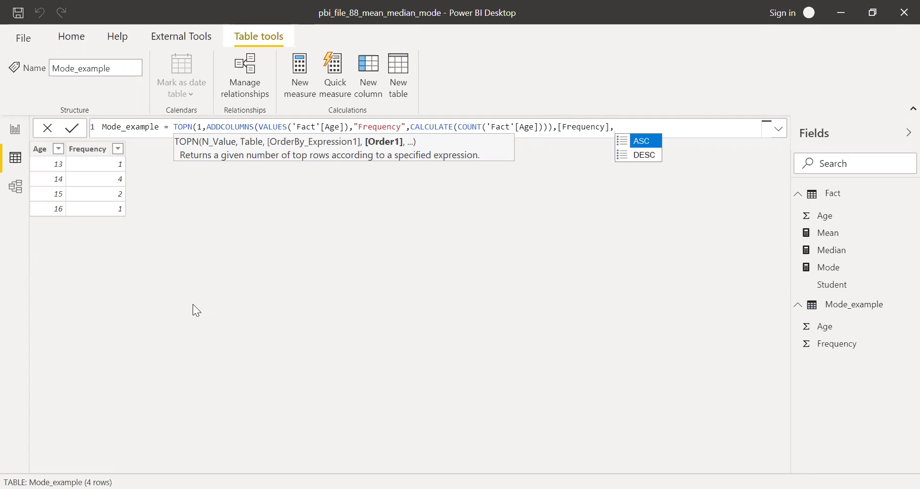
key(Tab)
text())
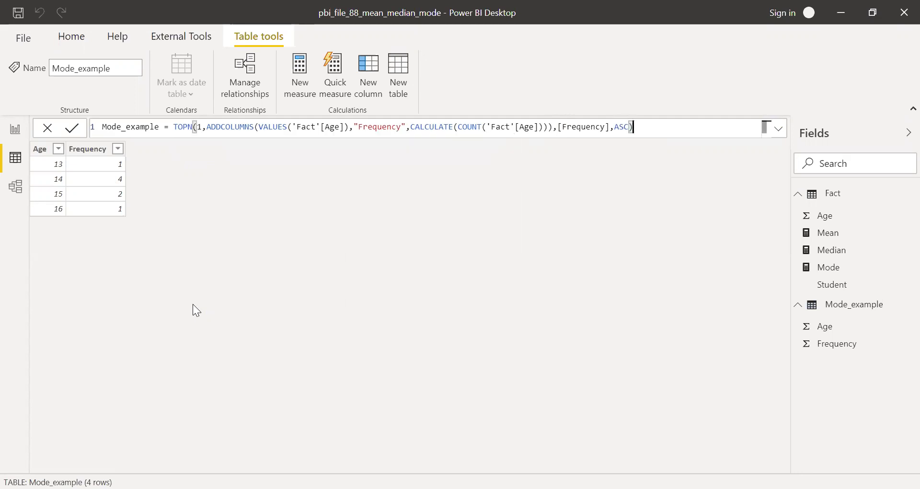
key(Return)
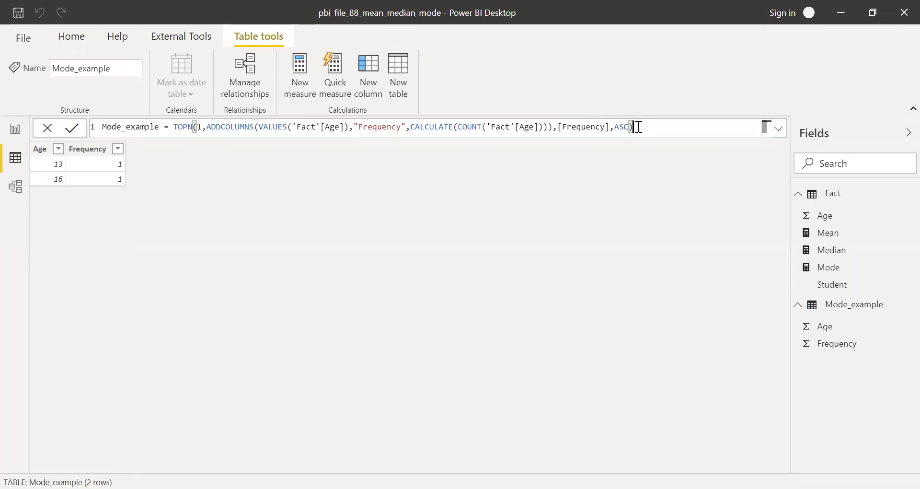
Step: Change the TOPN sort order in the Mode_example formula to DESC and commit it
key(BackSpace)
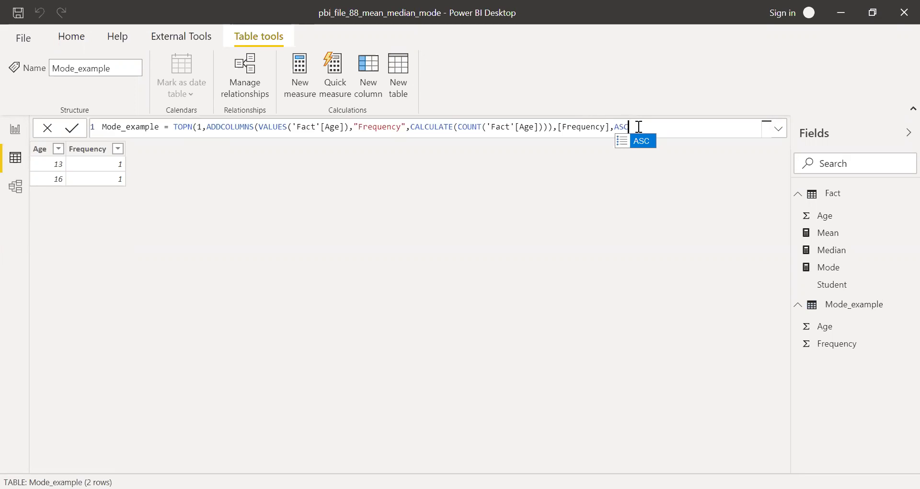
key(BackSpace)
key(BackSpace)
key(BackSpace)
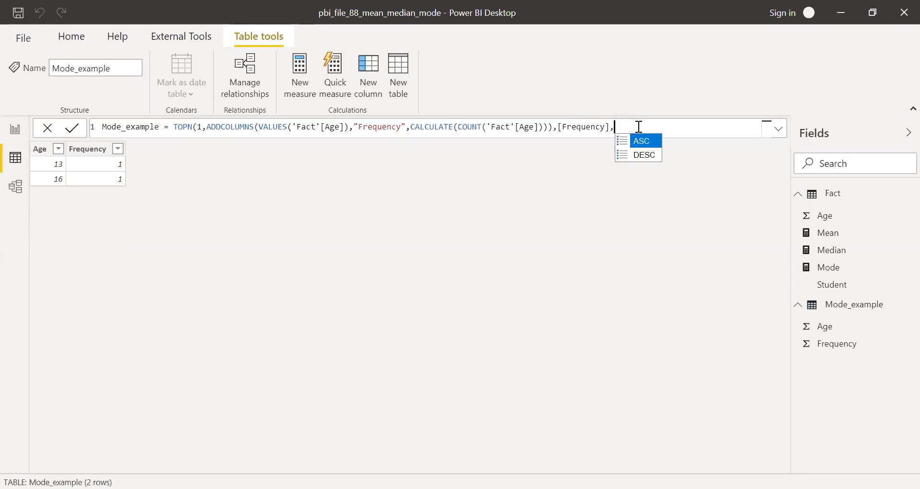
key(Down)
key(Tab)
text())
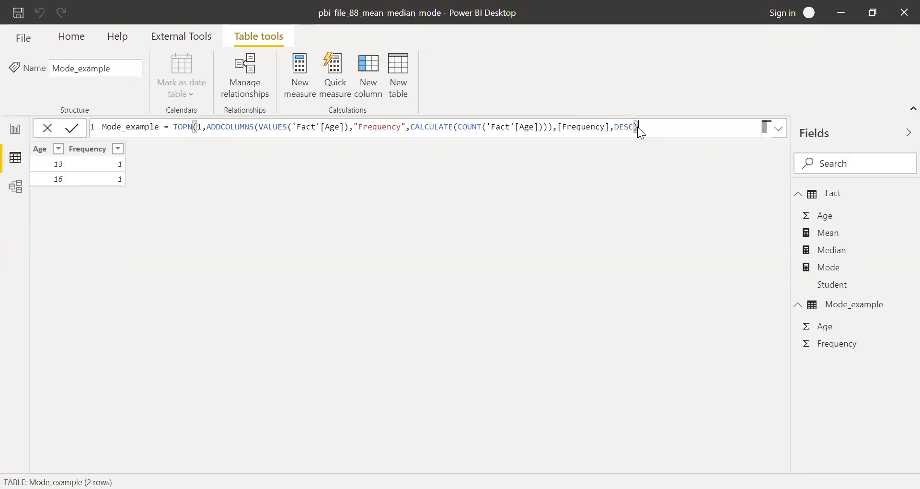
key(Return)
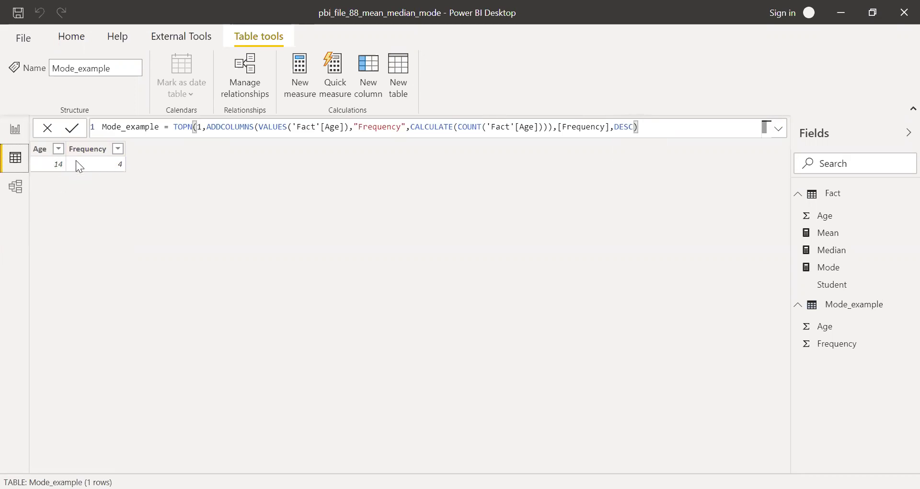
Step: Copy the whole TOPN expression from Mode_example into the empty Mode measure in the report view
drag(638, 127, 168, 126)
key(ctrl+c)
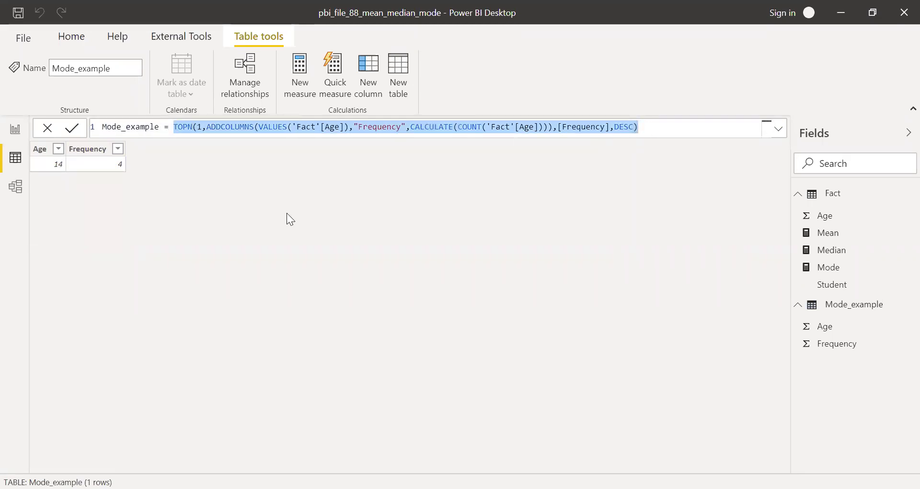
click(15, 130)
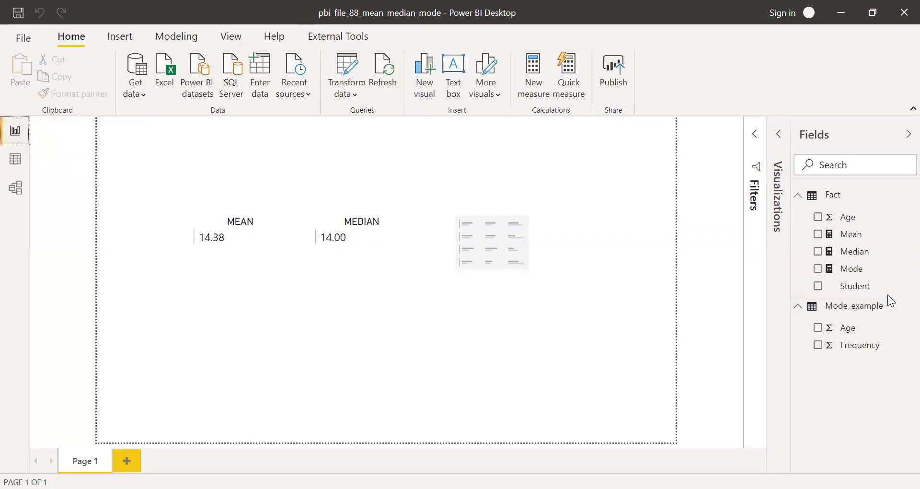
click(851, 272)
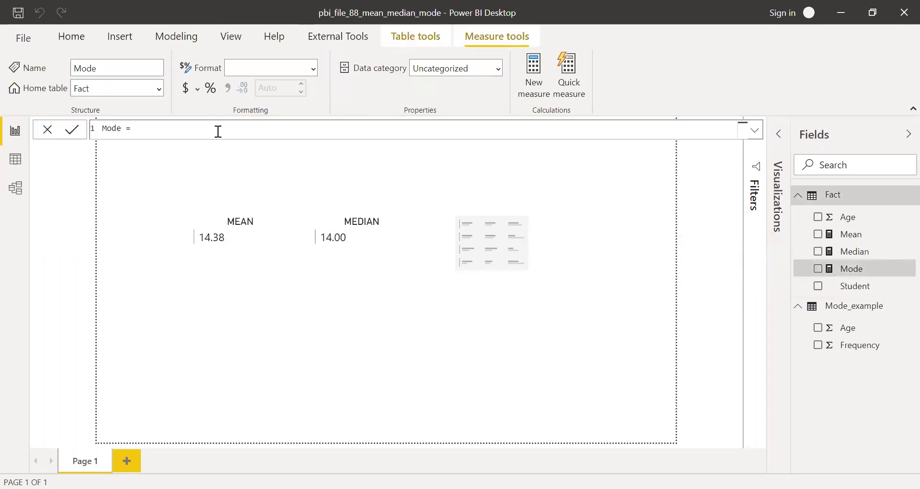
key(ctrl+v)
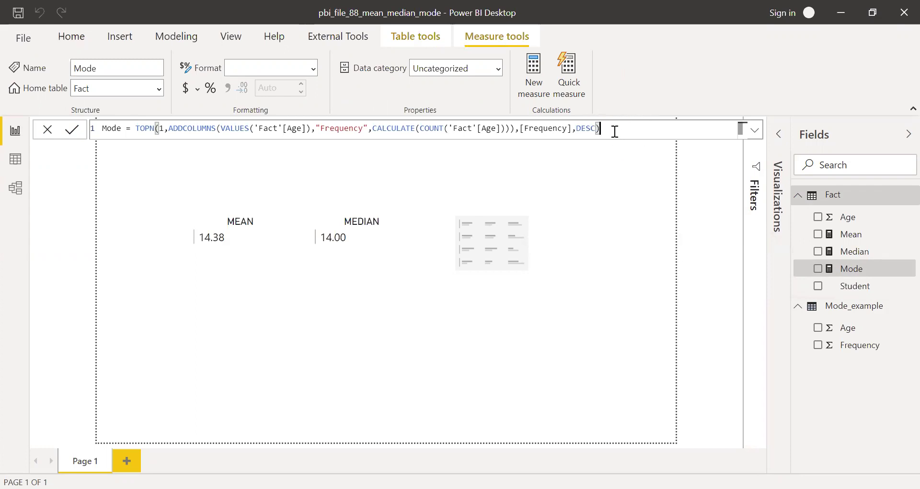
Step: Start wrapping the TOPN expression in the Mode measure in MINX, using it as the table argument
click(136, 128)
text(min)
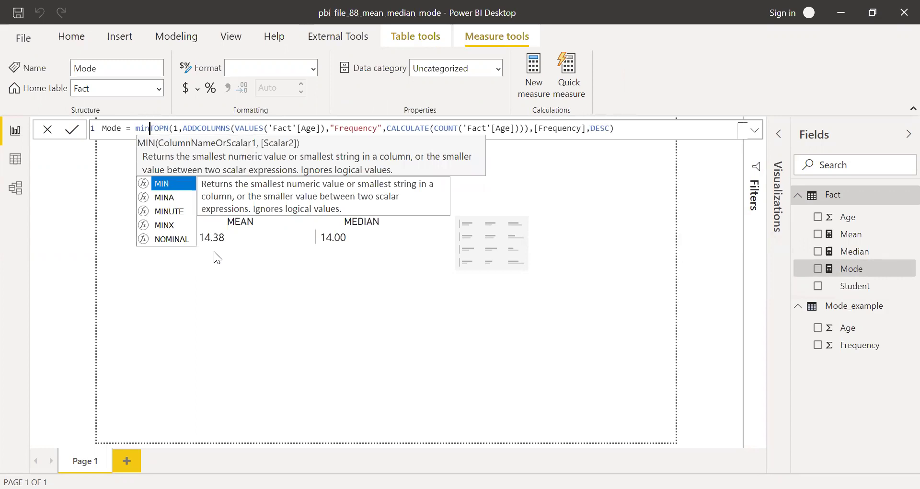
key(Down)
key(Down)
key(Down)
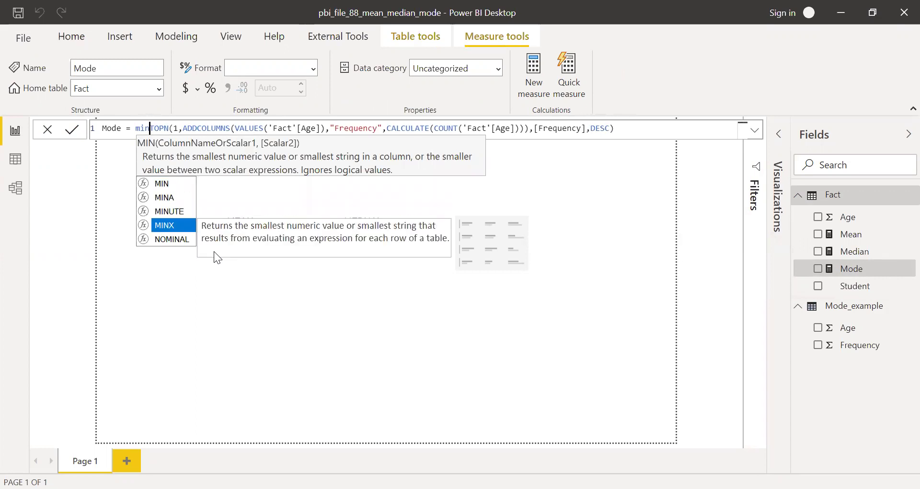
key(Tab)
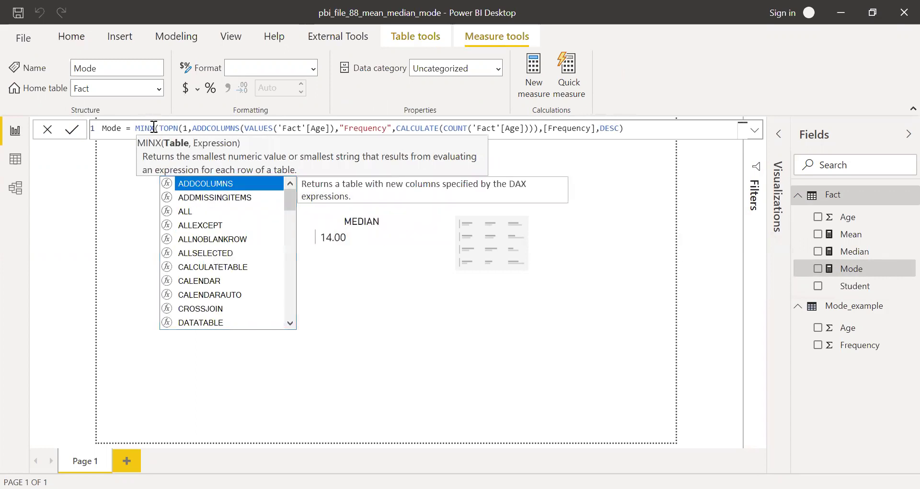
drag(164, 128, 306, 127)
drag(505, 134, 626, 128)
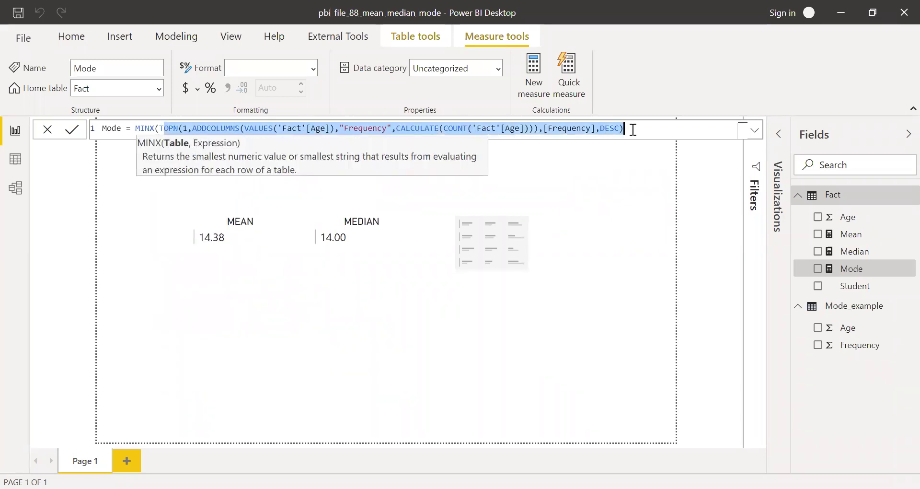
Step: Complete MINX in the Mode measure with 'Fact'[Age] as its expression and commit the formula
click(633, 129)
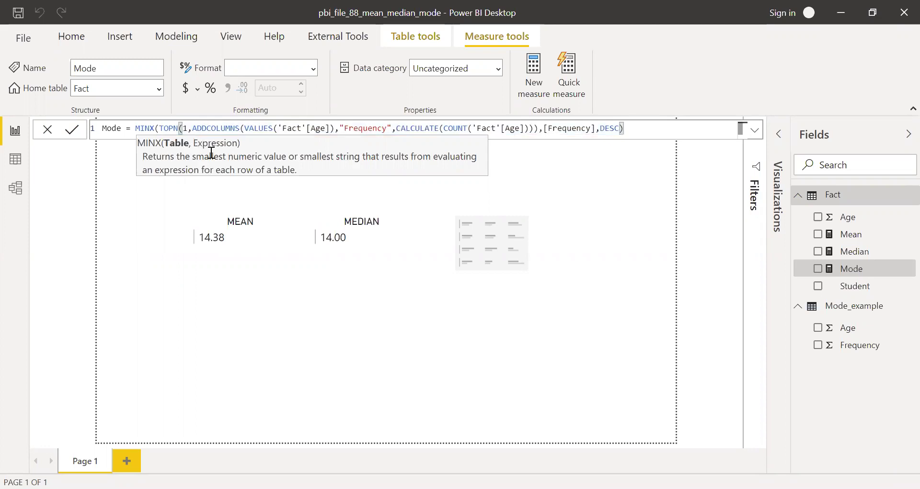
text(,)
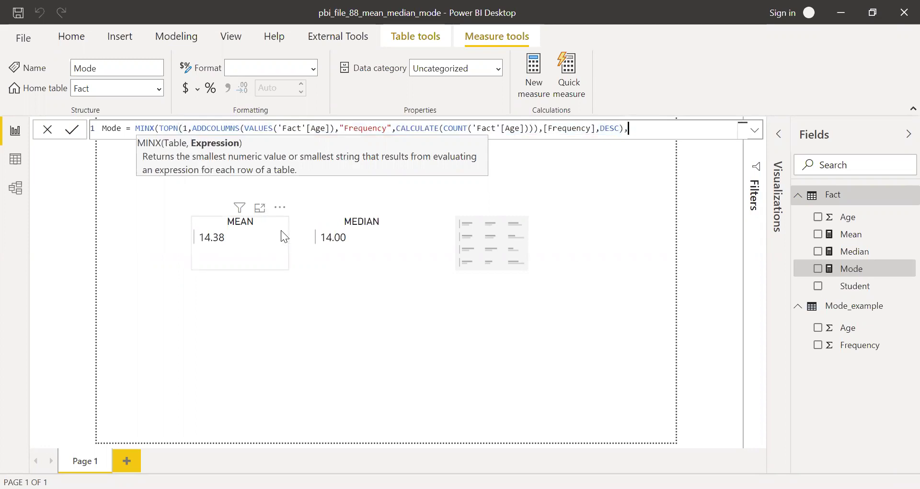
text(fact)
key(Down)
key(Down)
key(Tab)
text())
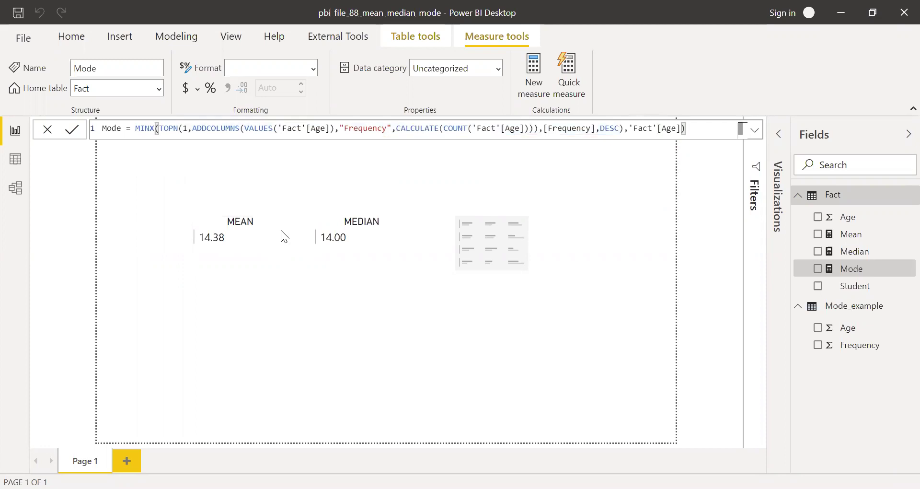
key(Return)
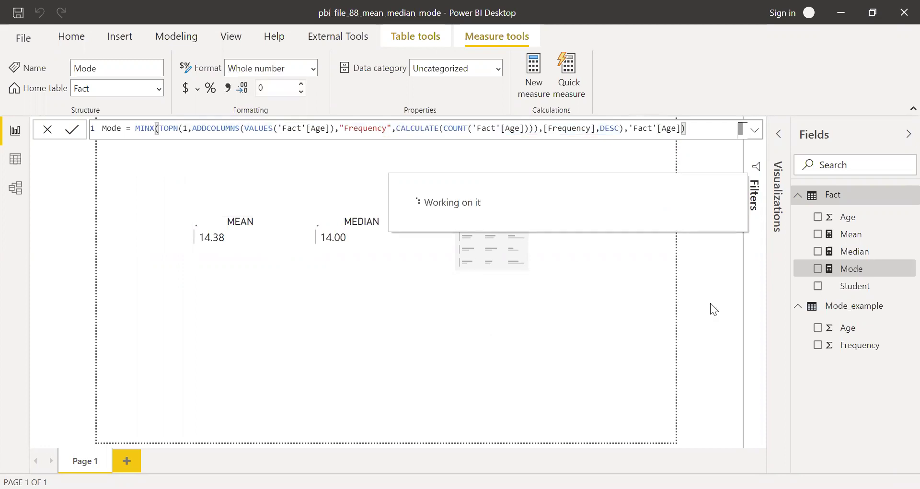
Step: Add the Mode measure to the empty card beside the Median card and open the measure's formula
drag(850, 269, 520, 245)
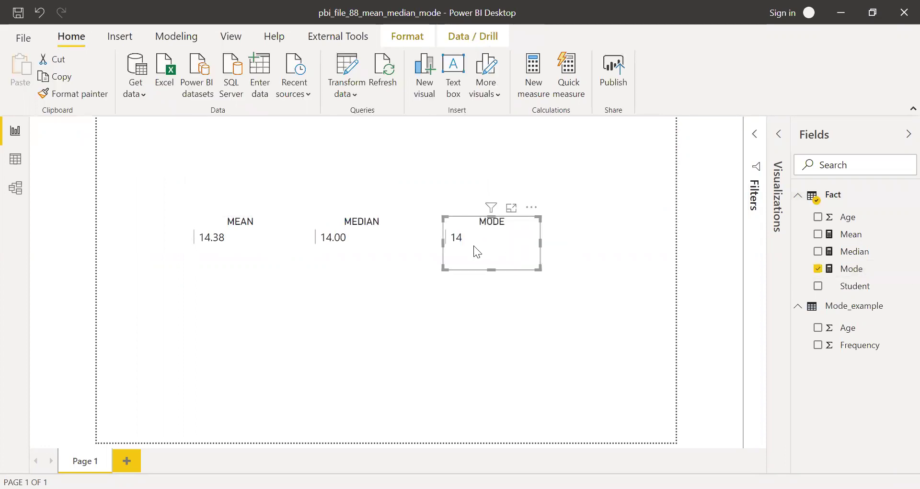
click(641, 268)
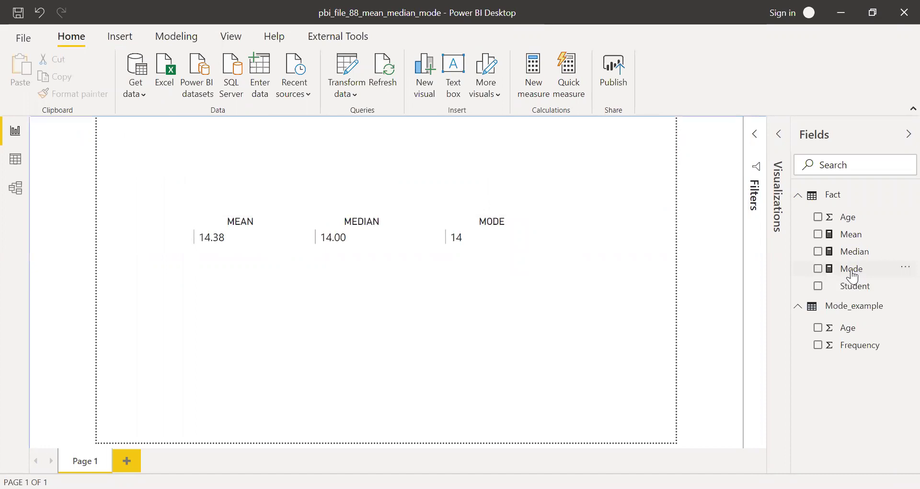
click(852, 269)
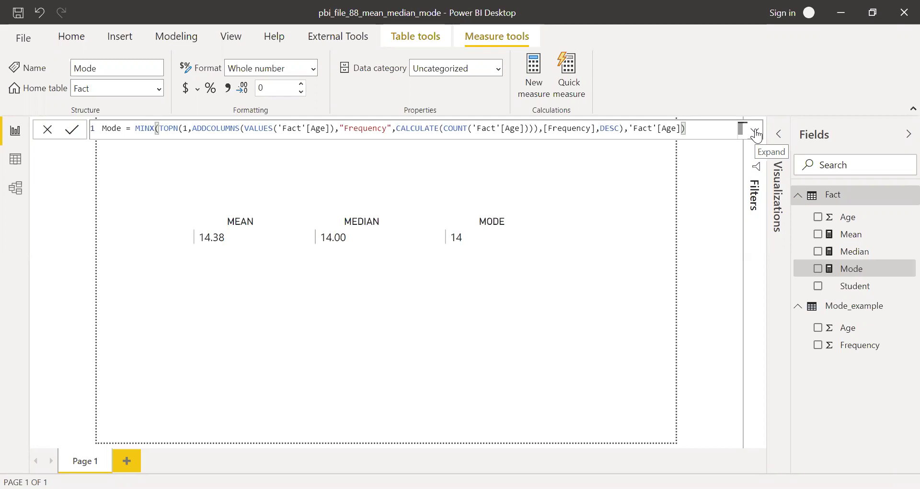
Step: Delete the Mode_example table in the data view and reopen the Mode measure's formula in the report view
click(16, 158)
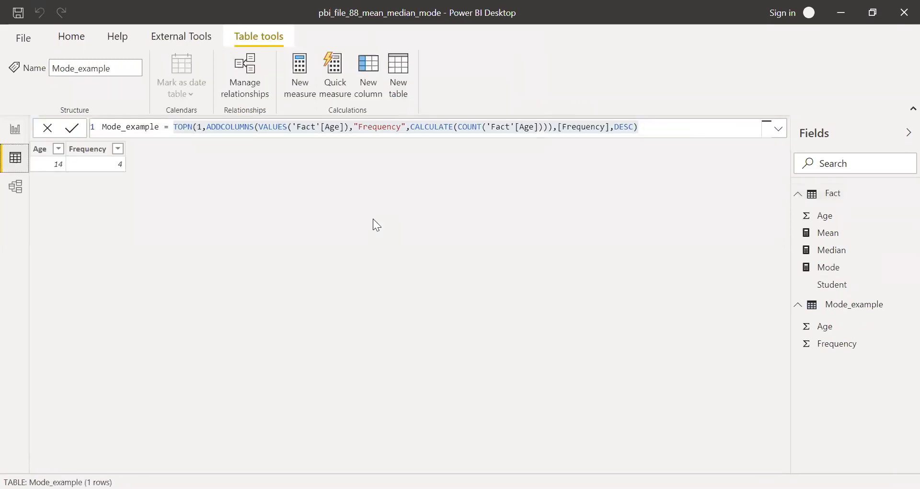
click(875, 309)
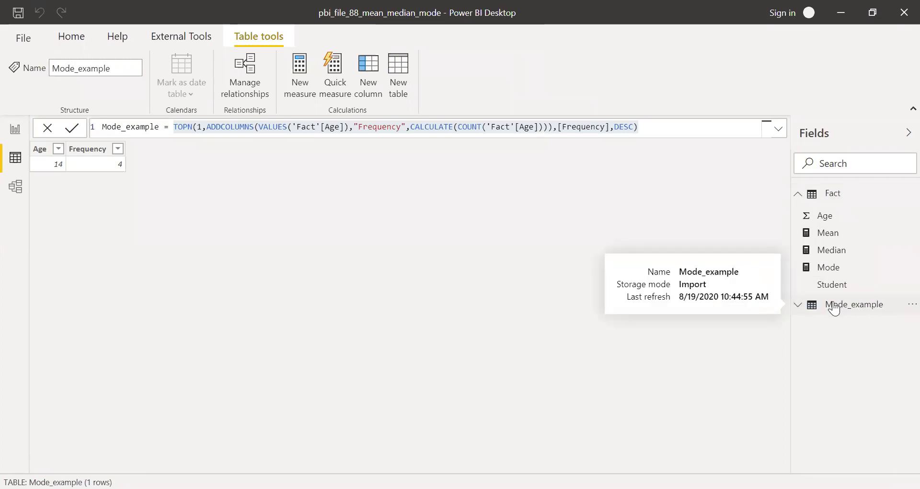
click(902, 309)
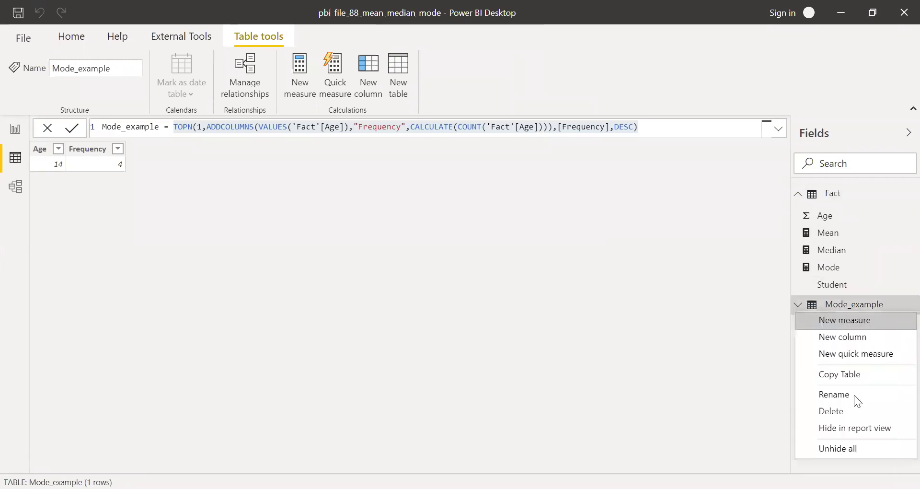
click(851, 410)
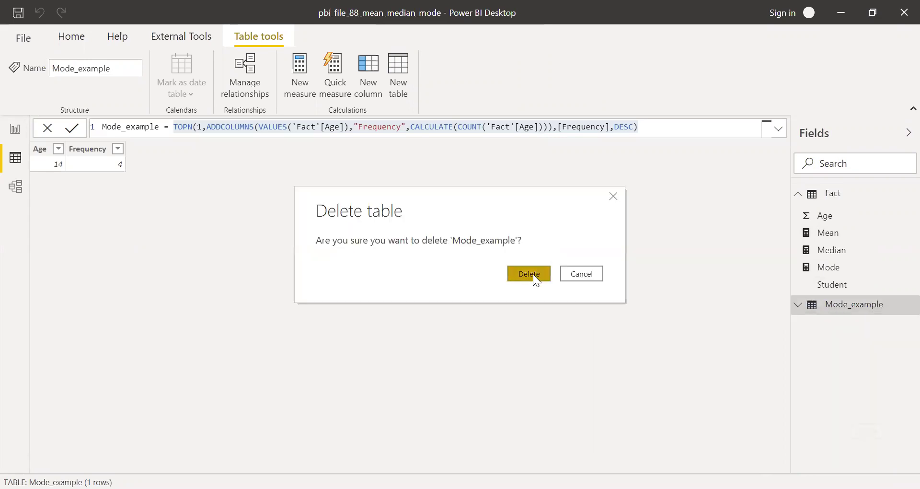
click(533, 274)
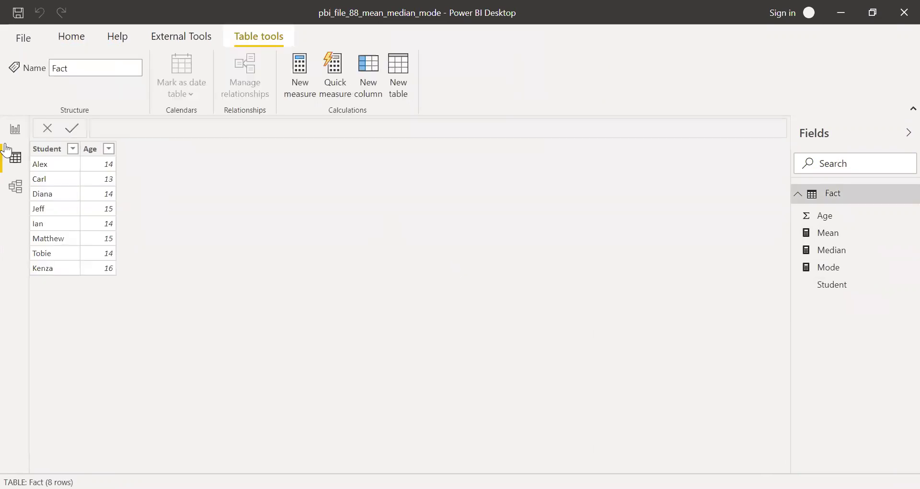
click(15, 129)
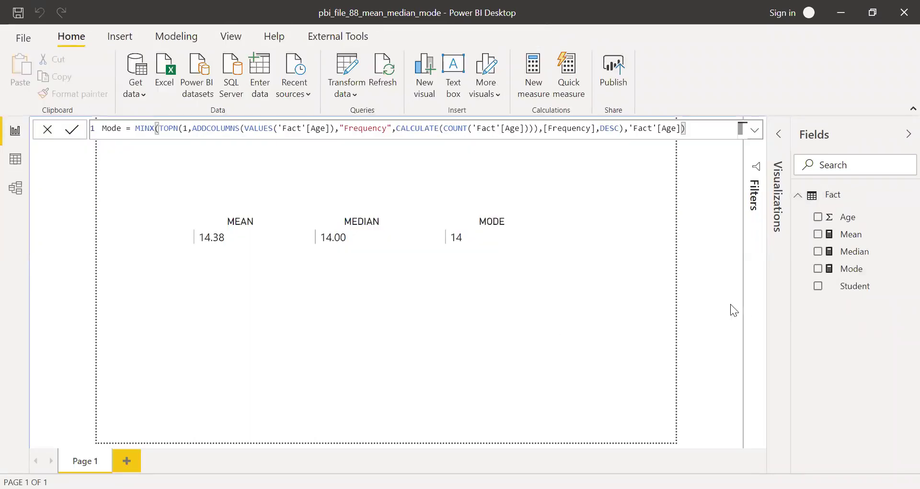
click(852, 269)
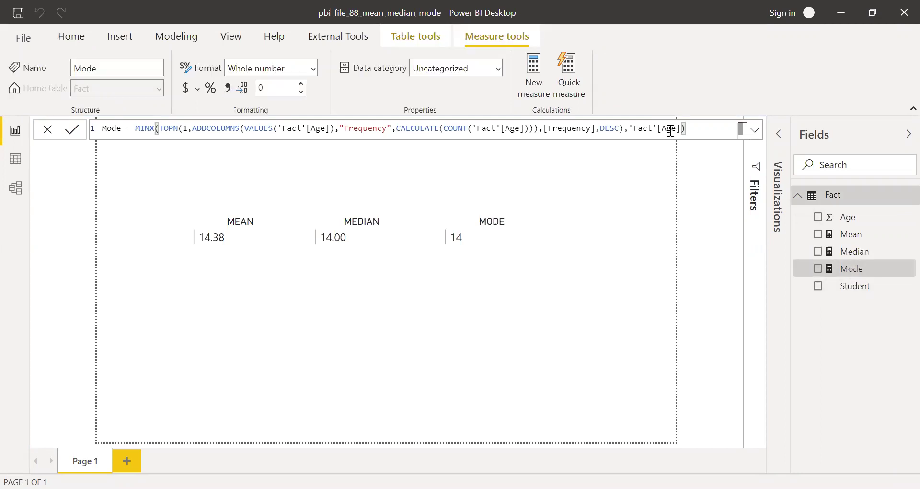